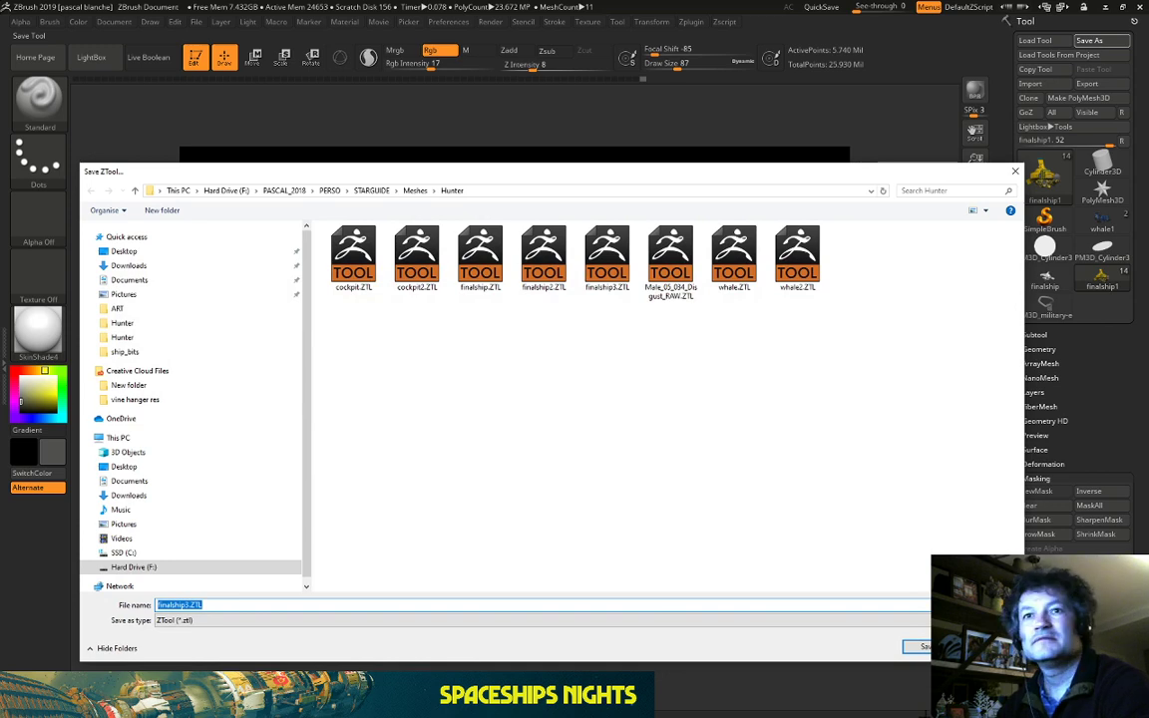
Save the tool as finalship3.ZTL in the Hunter folder, replacing the existing file.
key("Return")
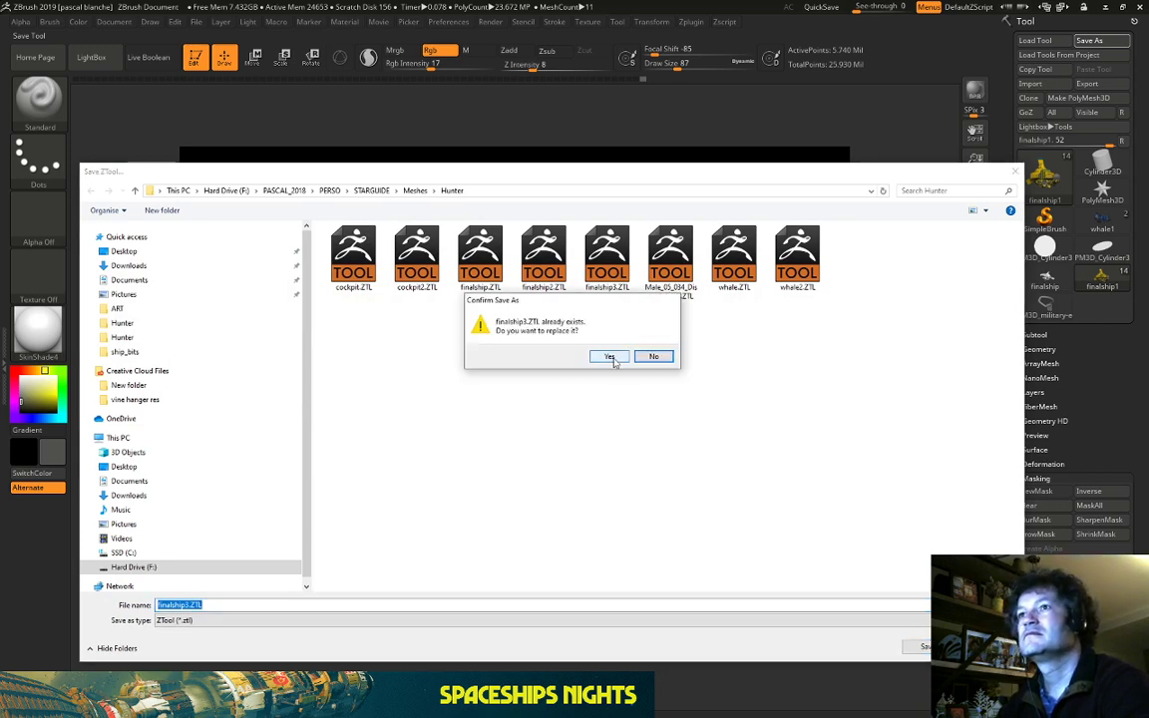
left_click(609, 357)
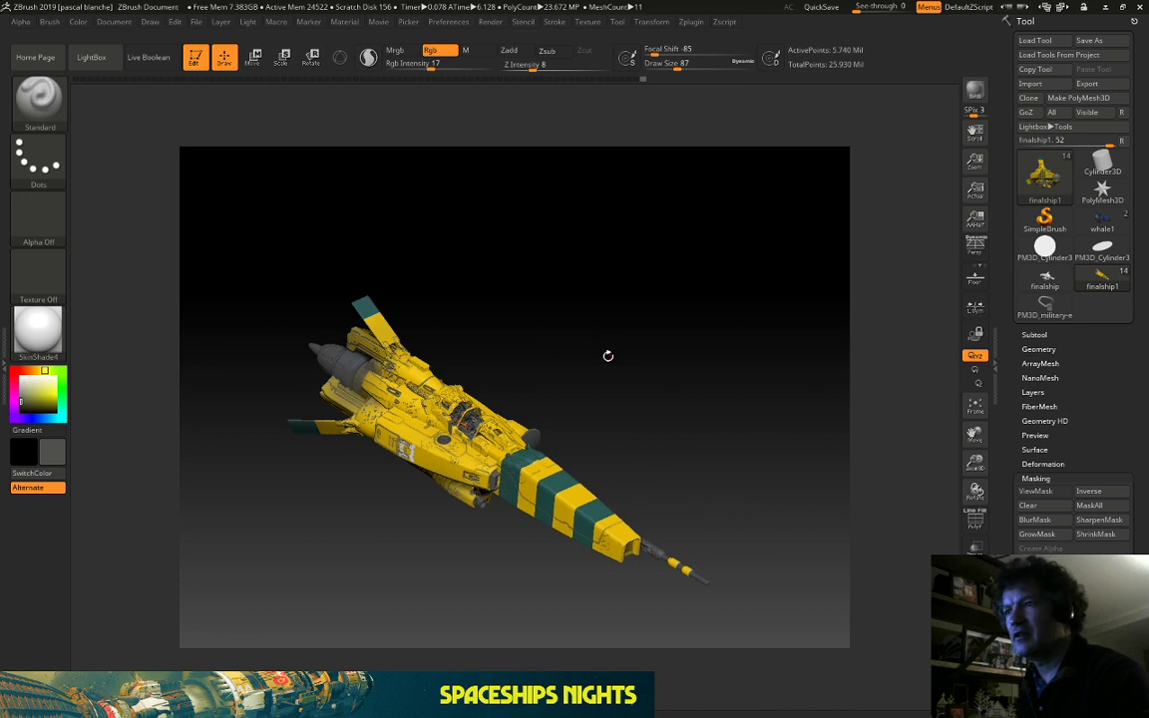
left_click_drag(606, 349, 609, 335)
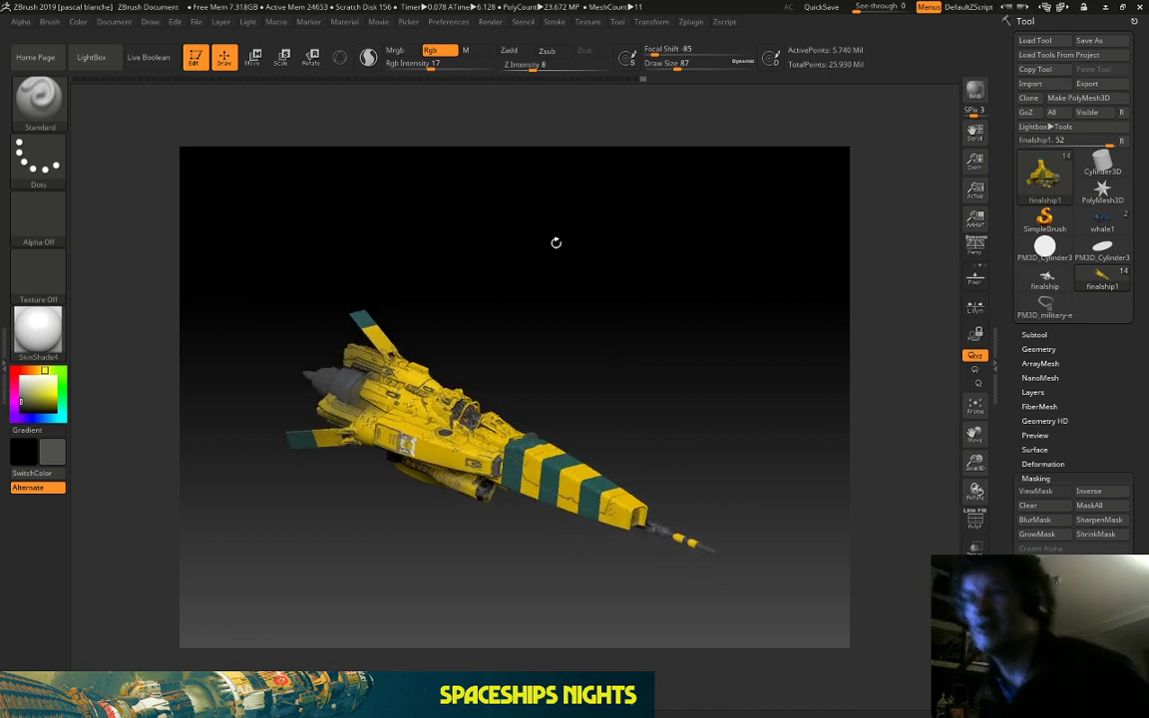
Switch to Chrome and browse the artist's ArtStation portfolio for earlier illustrations.
key("alt+Tab")
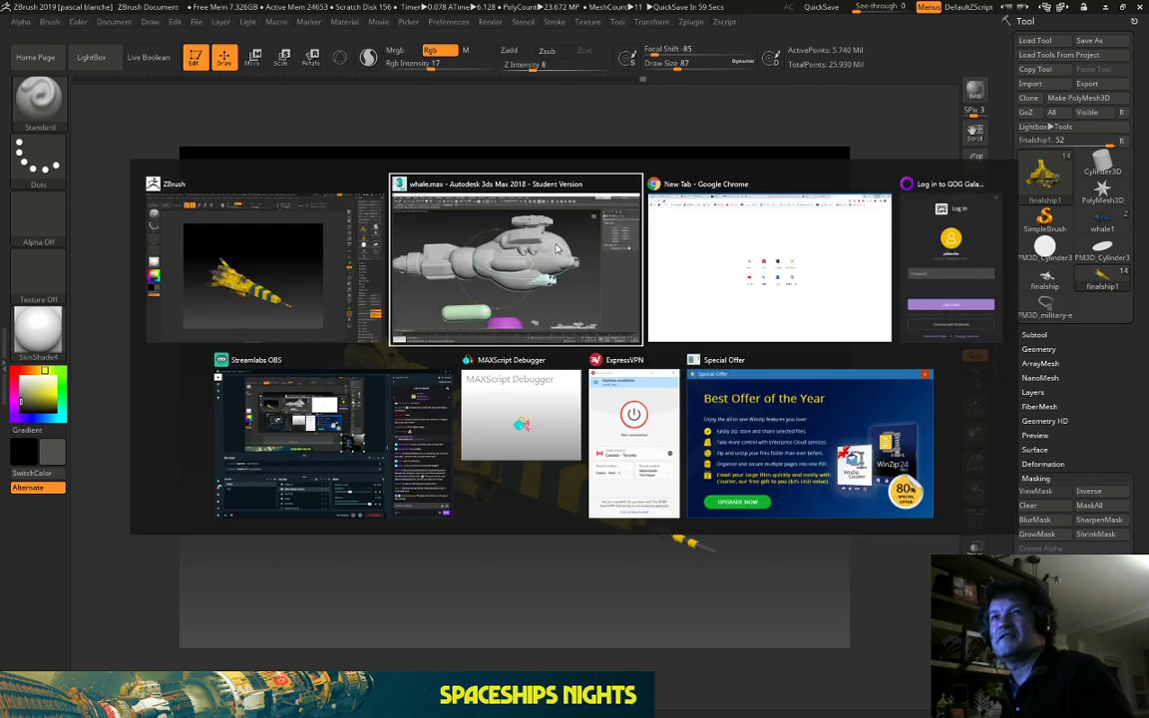
key("alt+Tab")
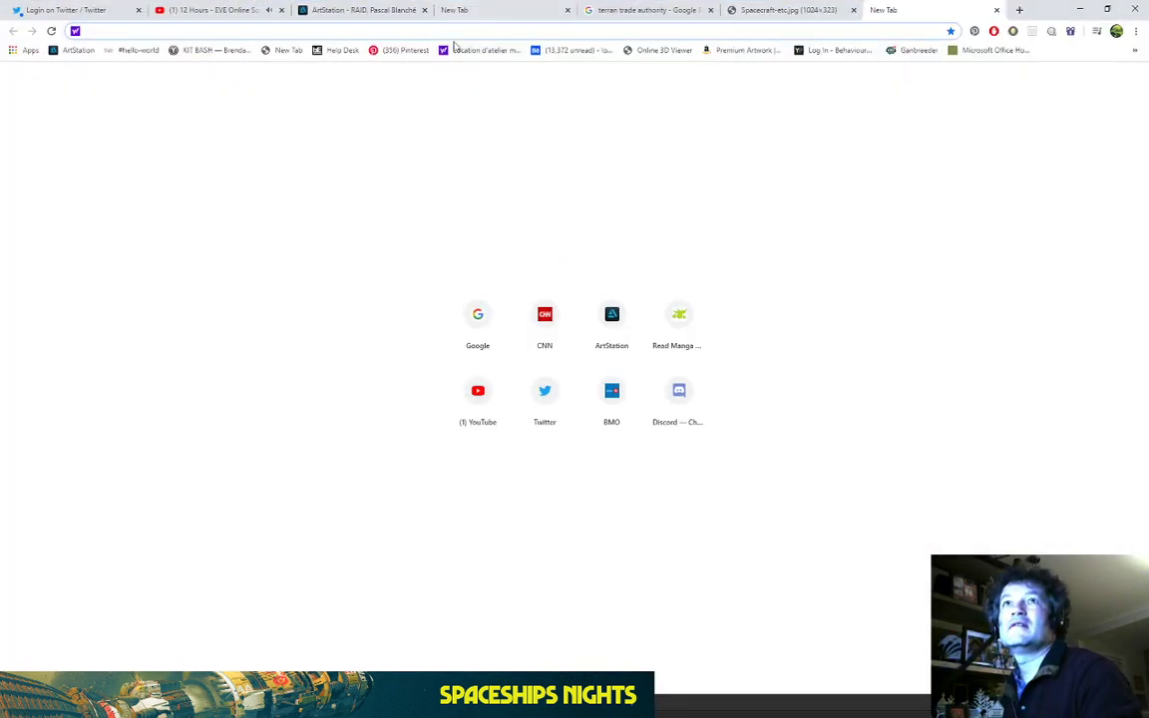
left_click(360, 10)
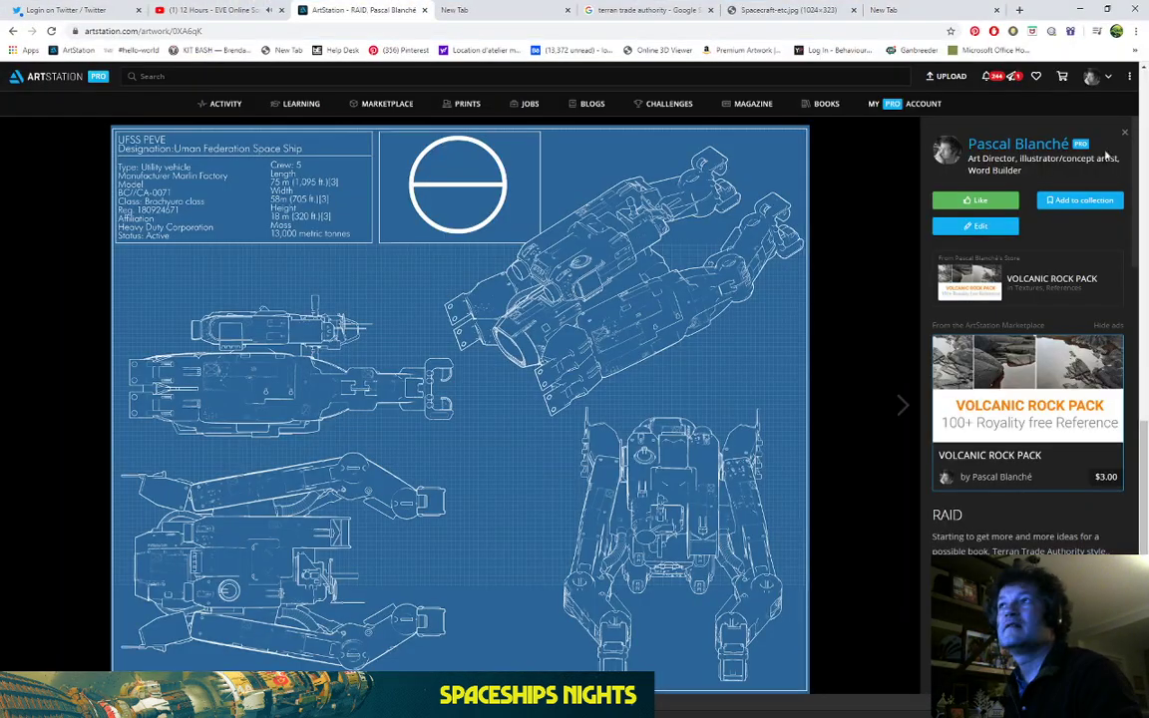
key("Escape")
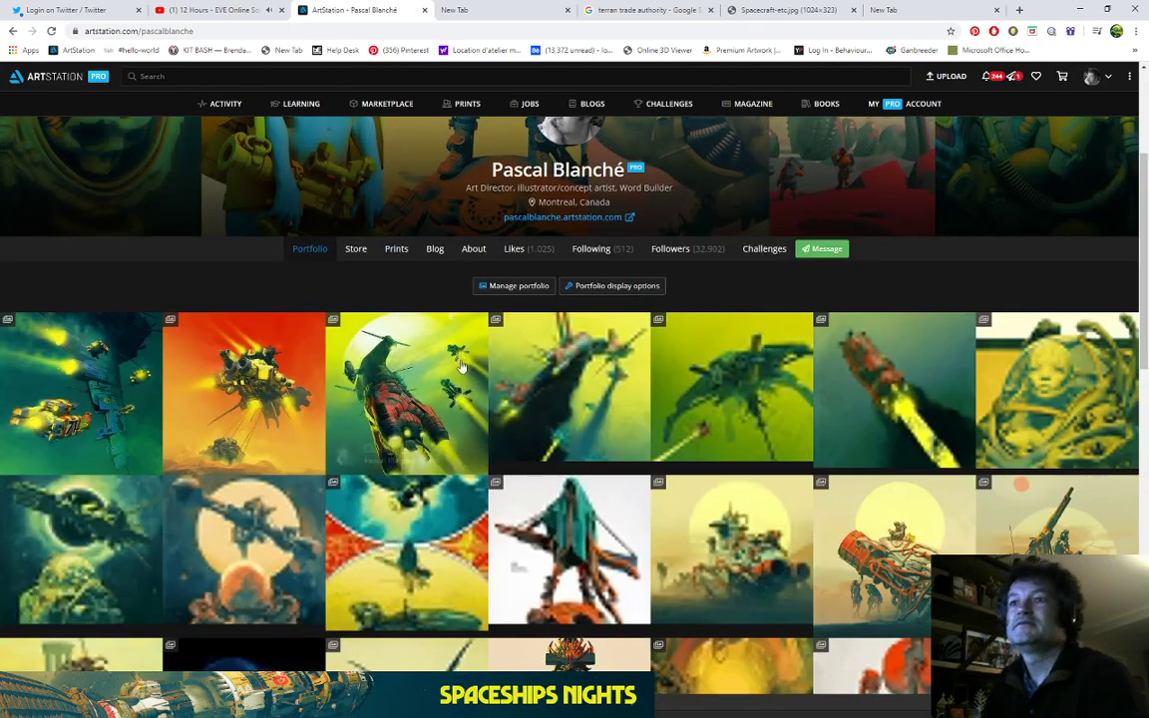
scroll(470, 392, "down", 4)
scroll(470, 392, "down", 10)
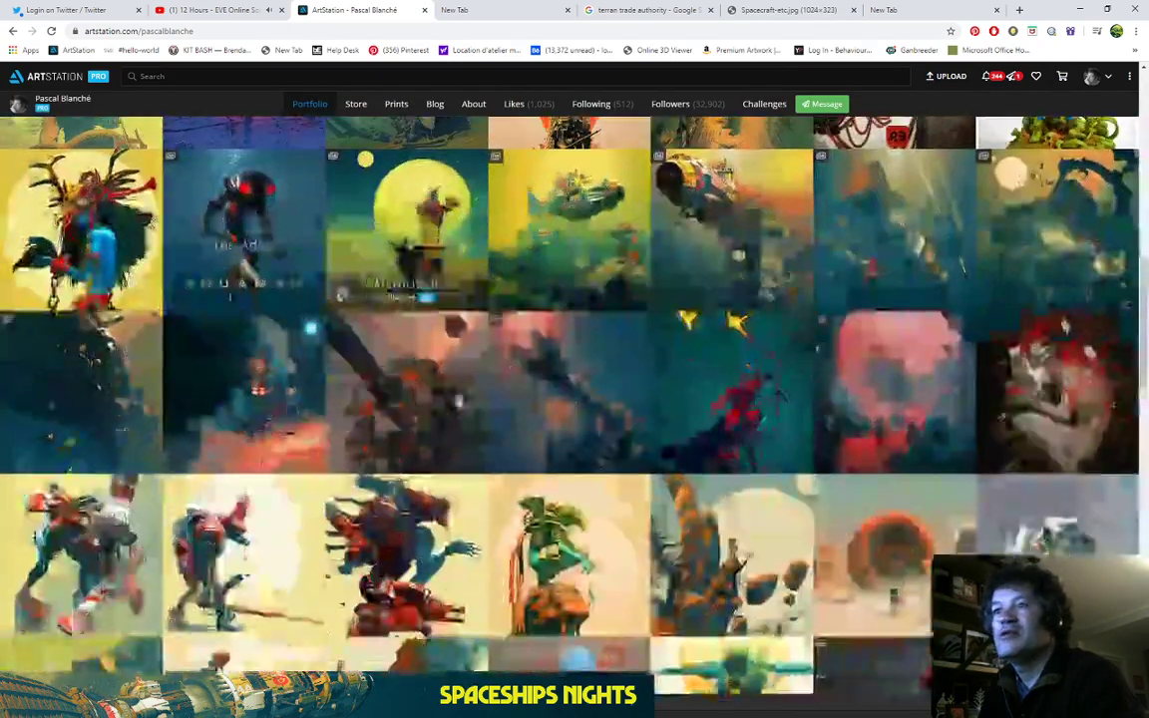
scroll(592, 382, "down", 2)
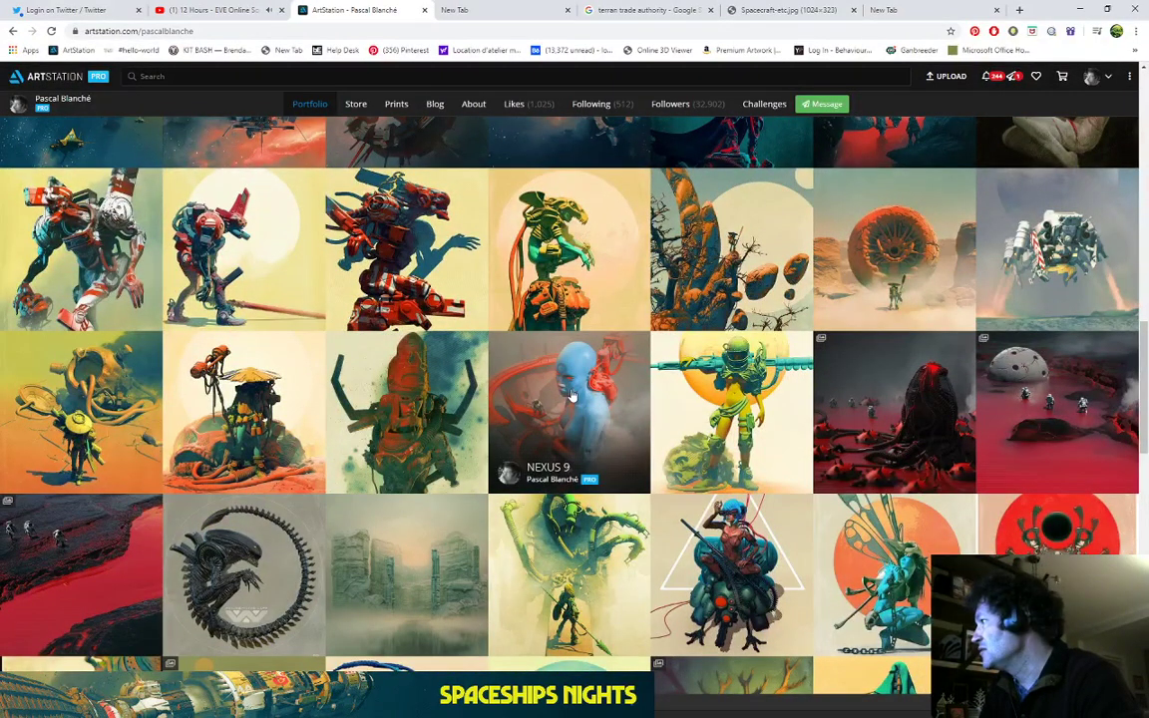
View the NEXUS 9, SORCERER and Winter Faerie artworks in the portfolio, and return to ZBrush.
left_click(589, 364)
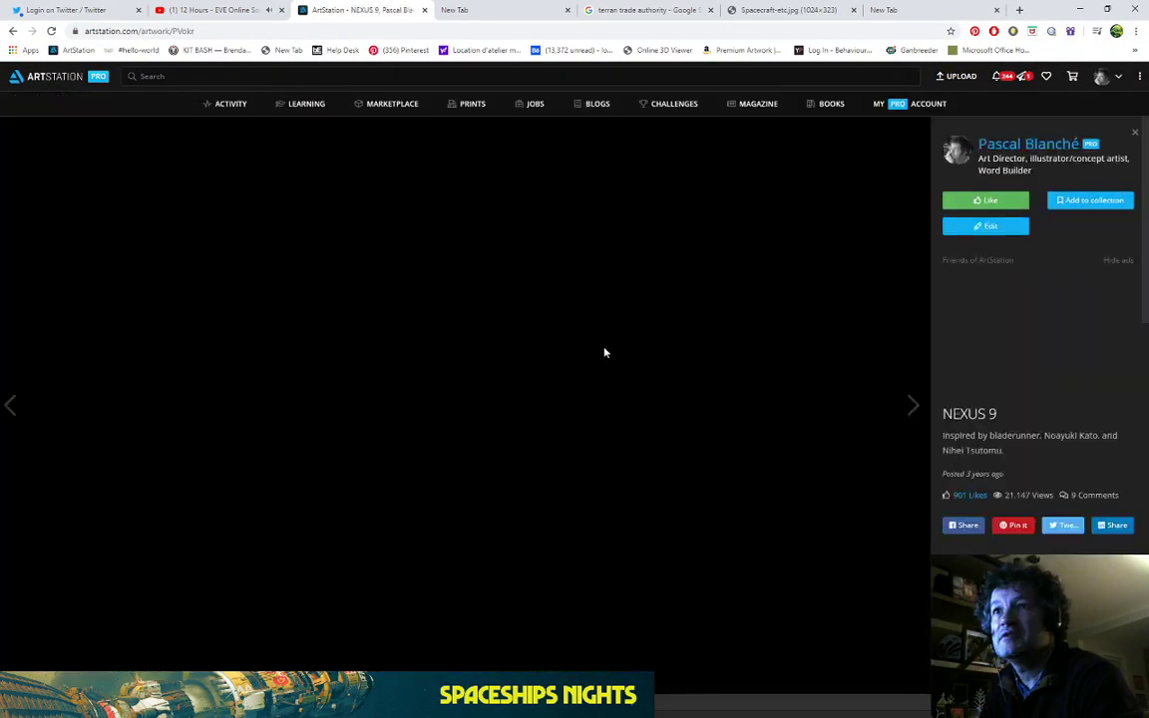
left_click(14, 31)
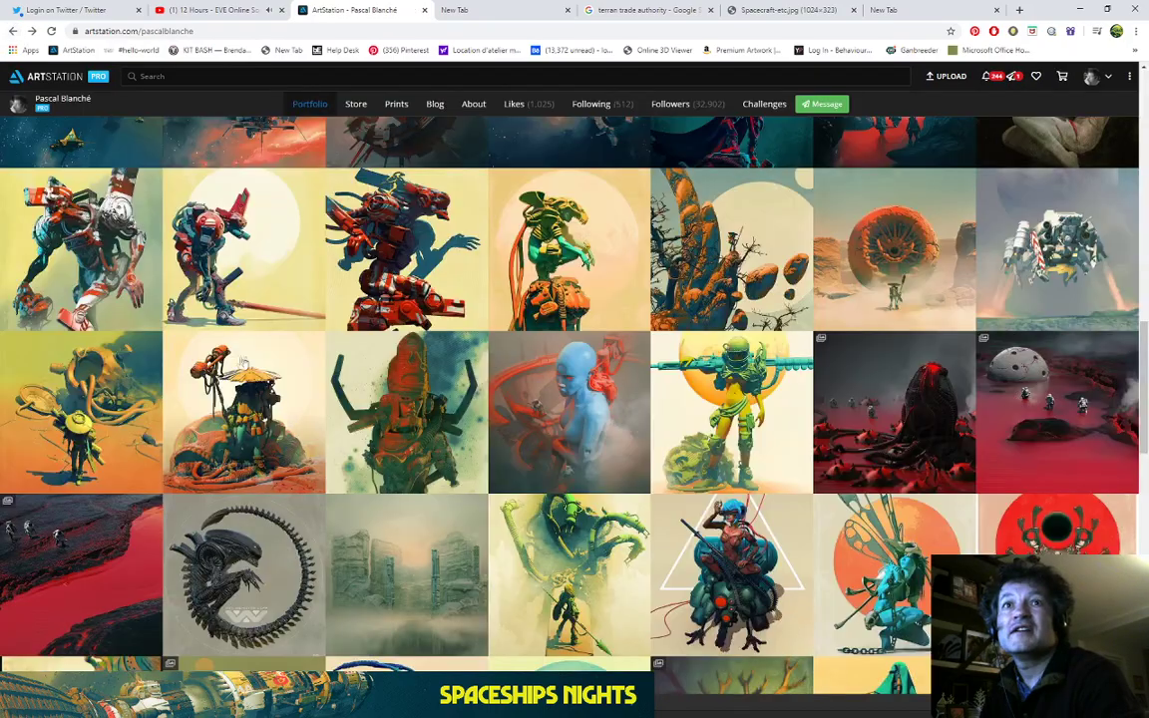
left_click(149, 344)
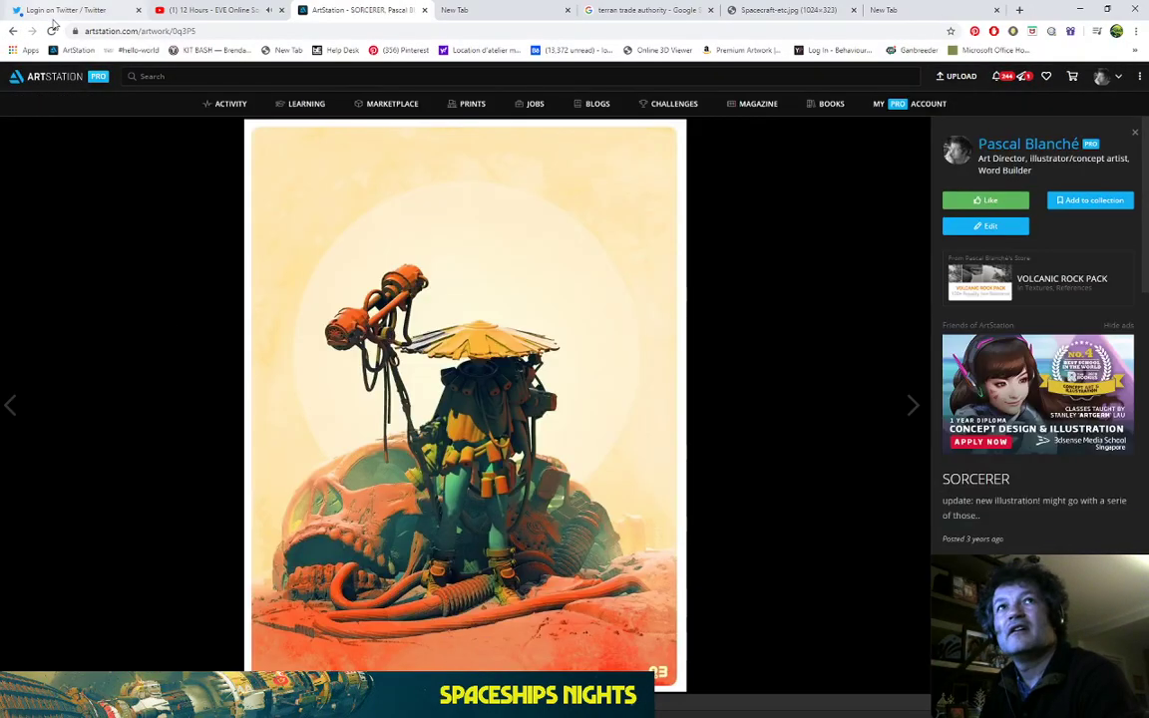
left_click(14, 31)
scroll(509, 347, "down", 3)
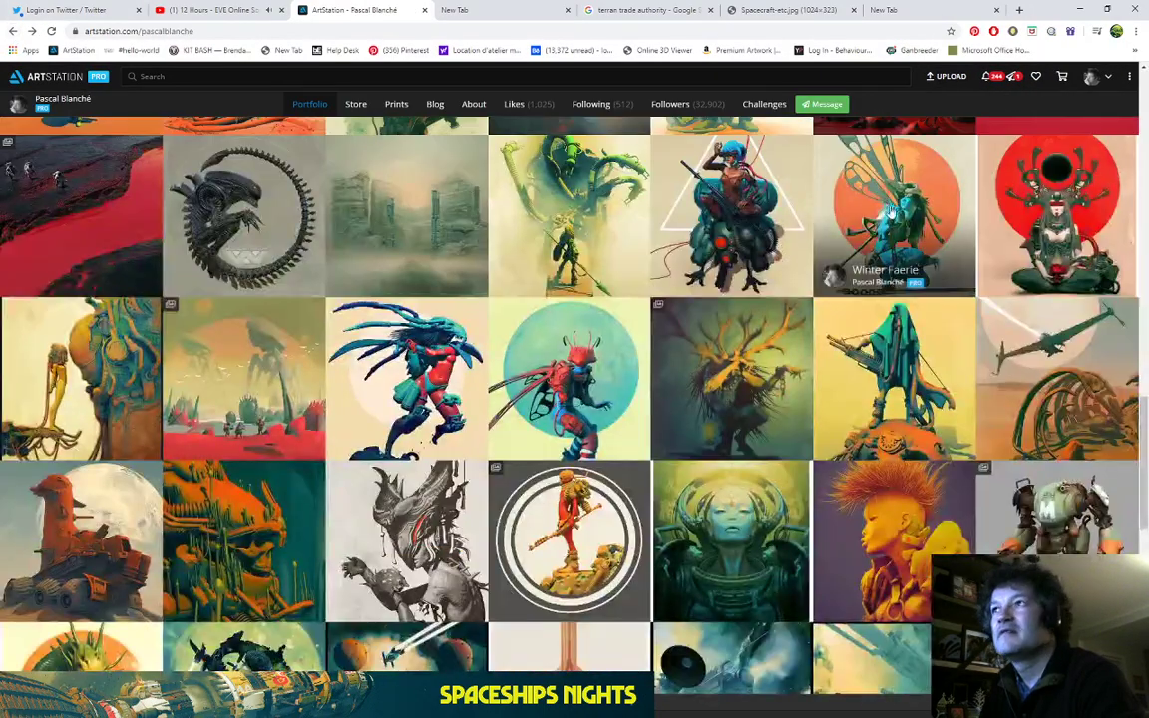
left_click(868, 230)
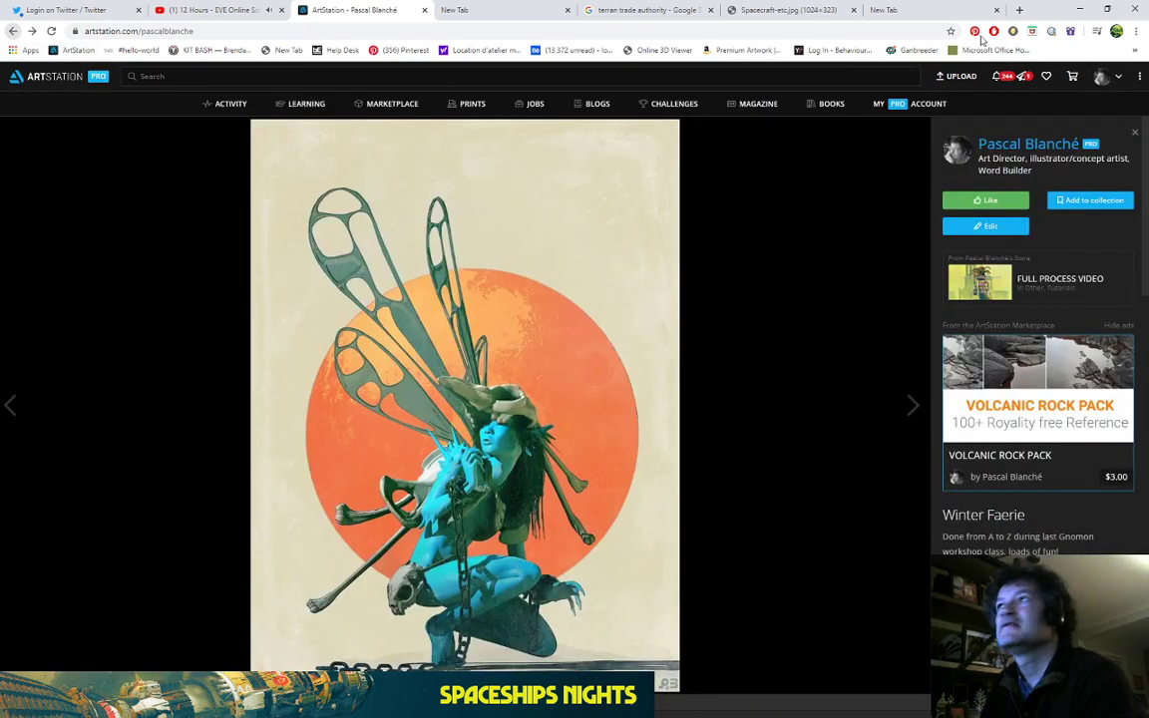
key("Escape")
left_click(1077, 9)
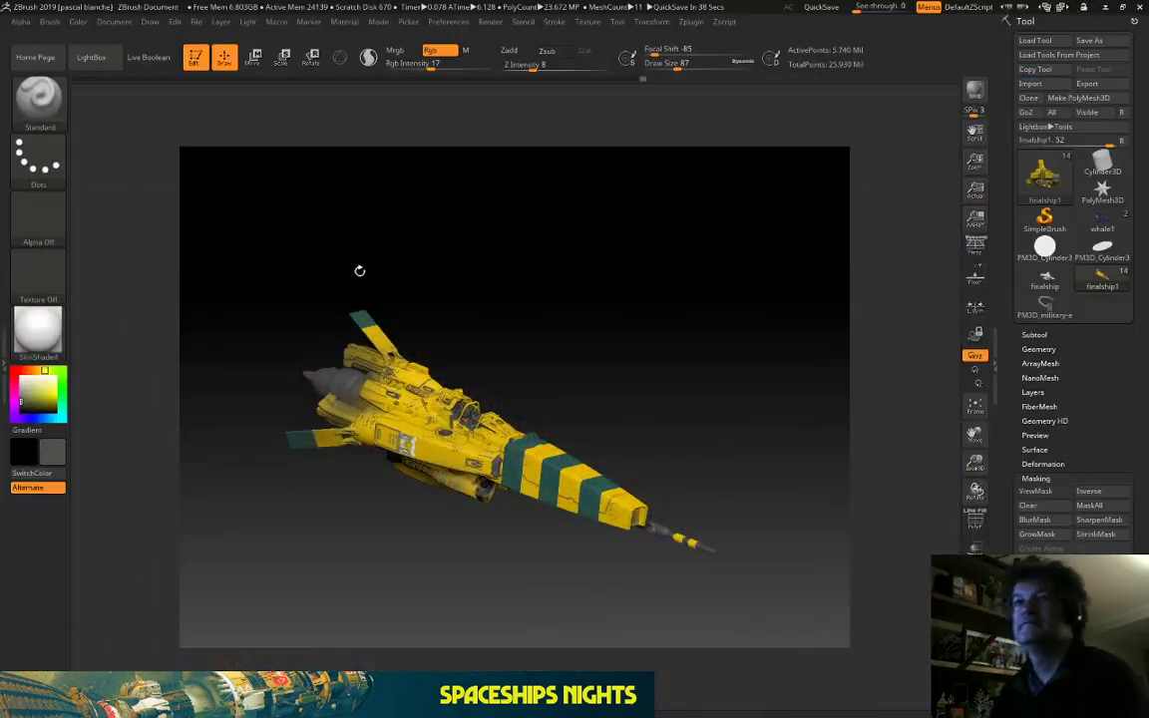
Duplicate the cockpit1 subtool of the yellow ship.
left_click_drag(333, 207, 500, 272)
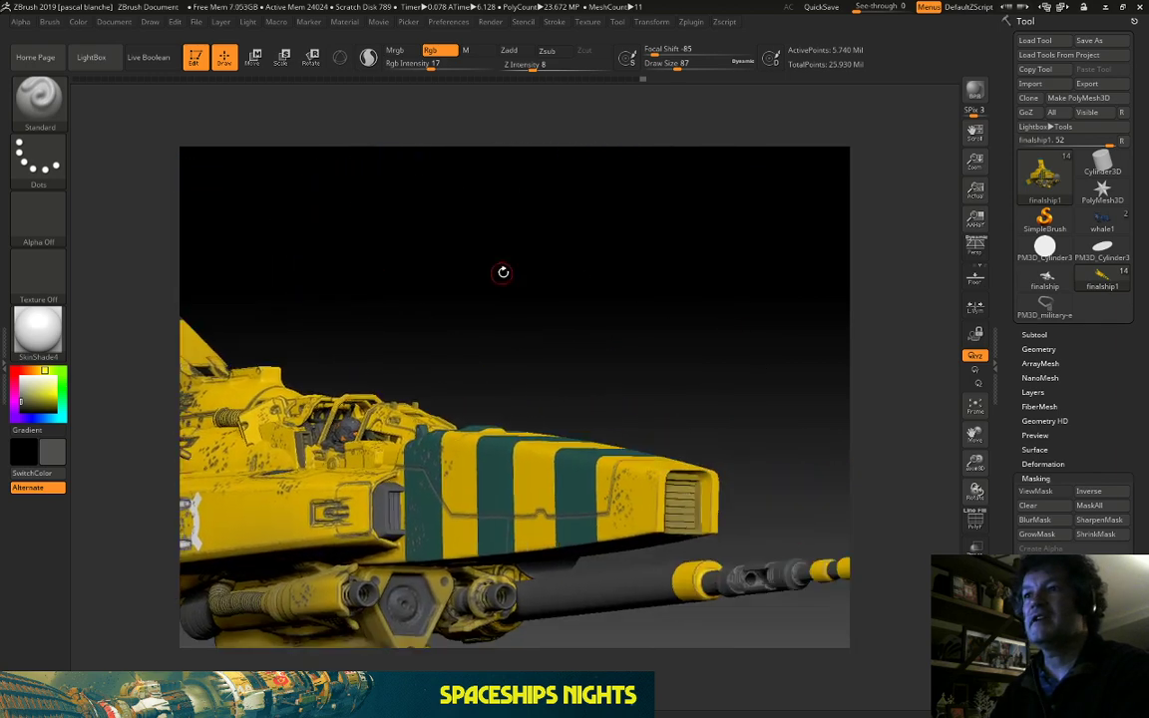
left_click(1029, 337)
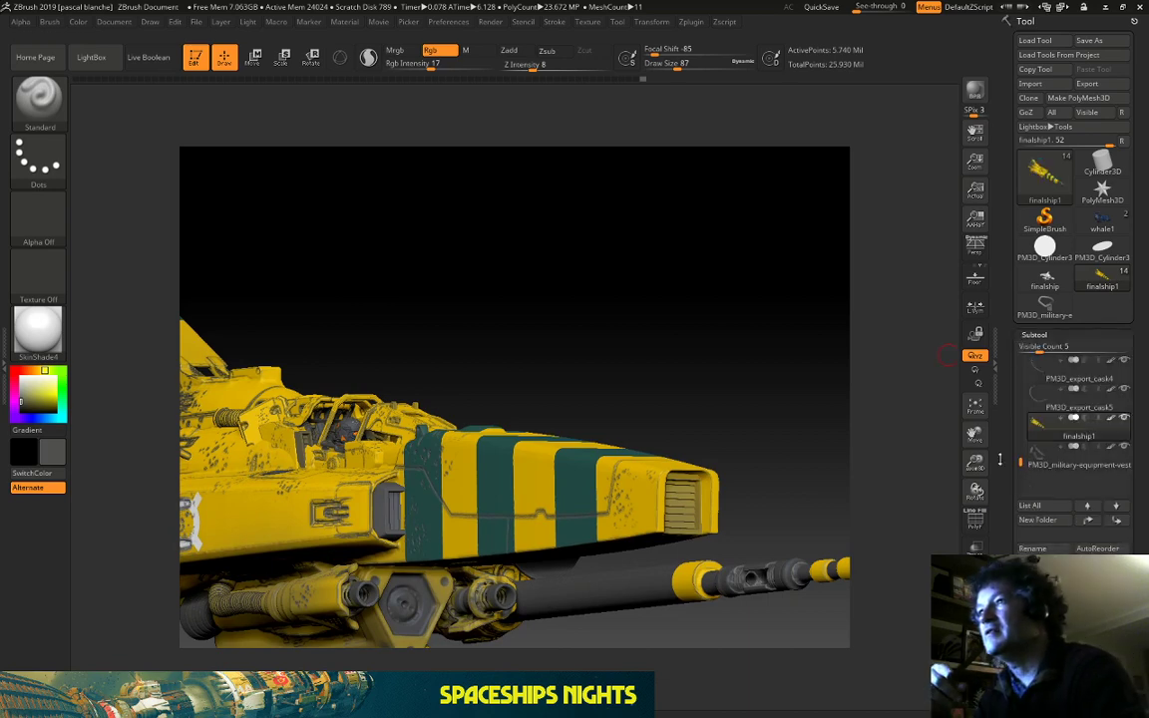
left_click_drag(1021, 463, 1027, 348)
left_click(1052, 371)
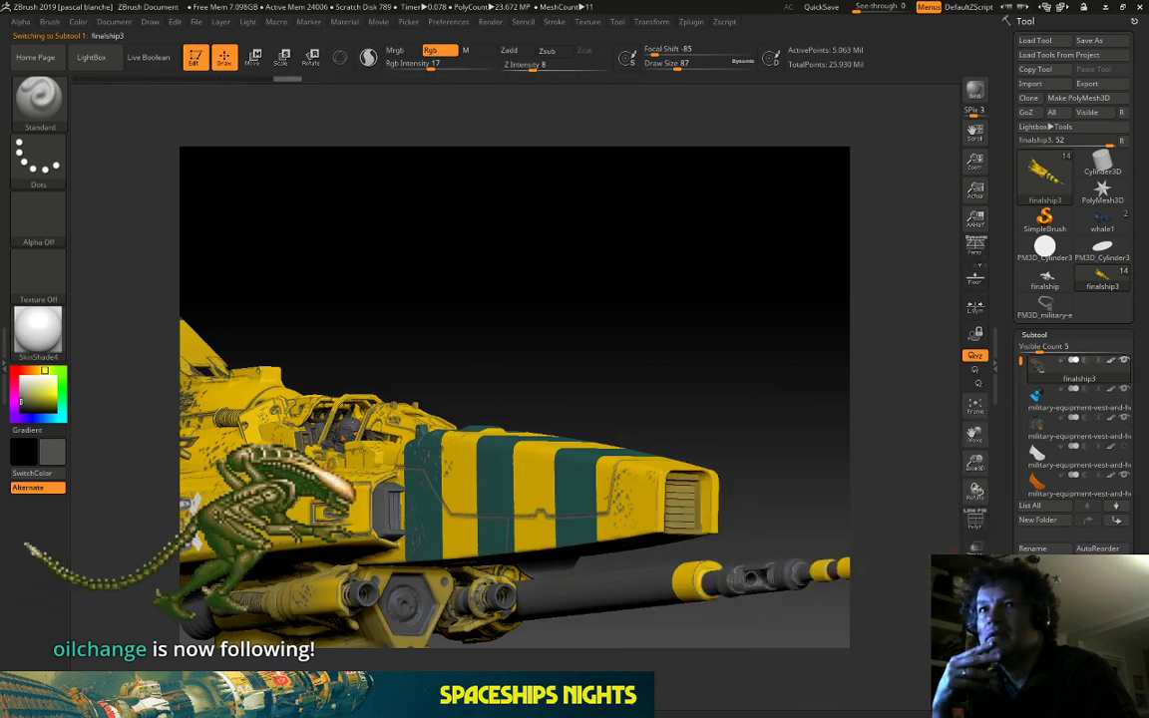
left_click_drag(783, 327, 951, 409)
left_click_drag(1020, 364, 1018, 405)
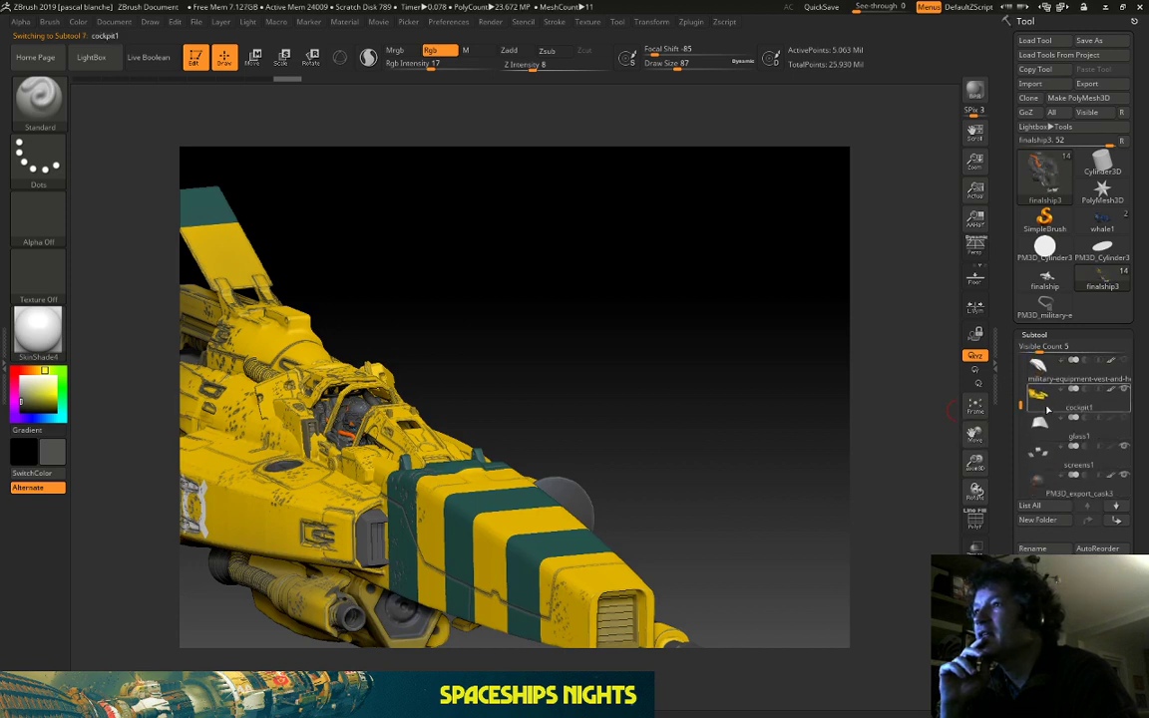
mouse_move(747, 301)
left_mouse_down()
mouse_move(768, 310)
mouse_move(751, 316)
left_mouse_up()
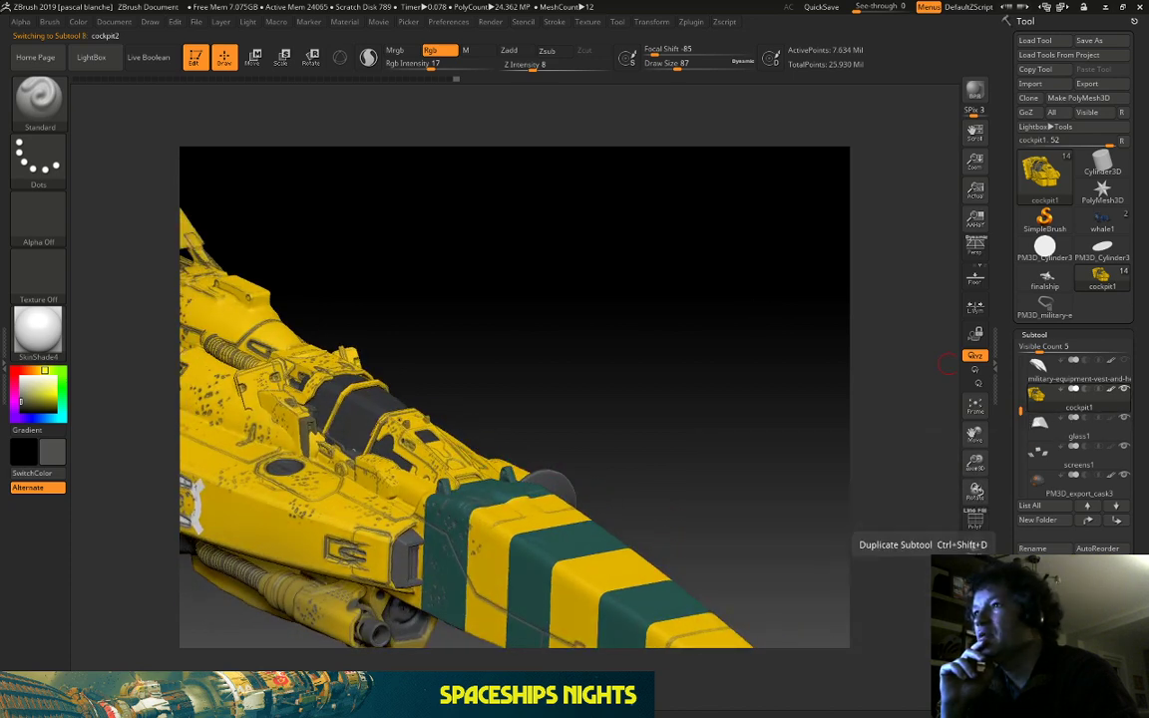
key("ctrl+shift+d")
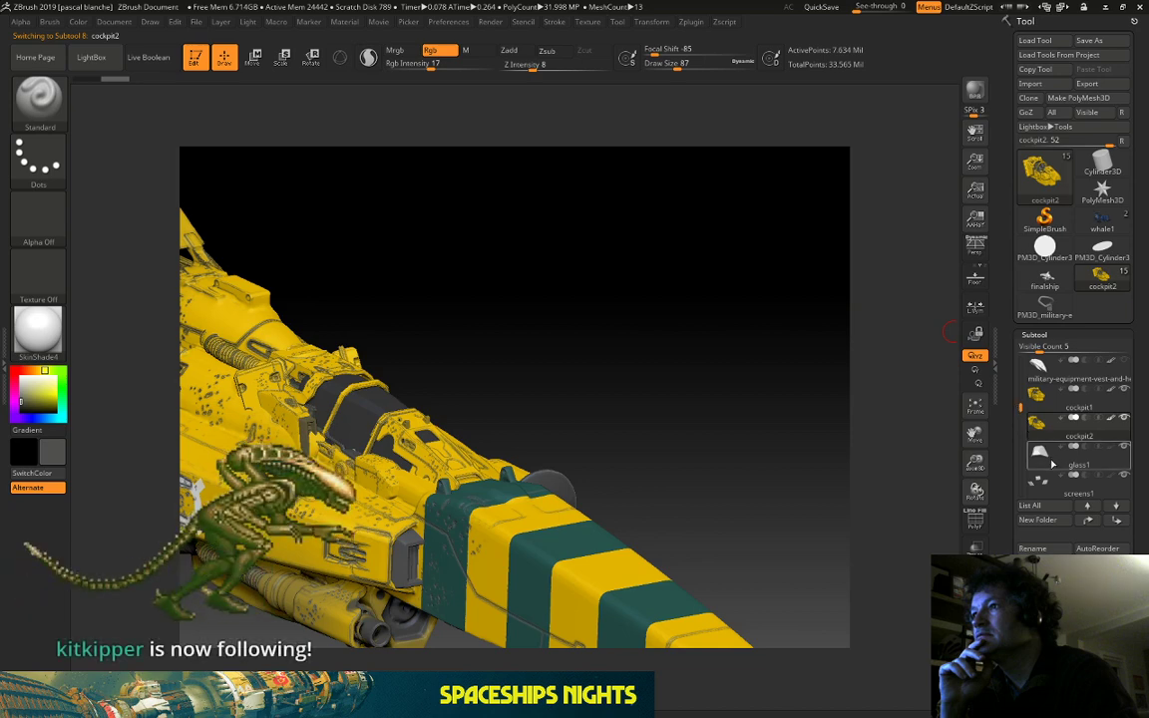
Duplicate the glass1 and finalship1 subtools.
left_click(1052, 461)
key("ctrl+shift+d")
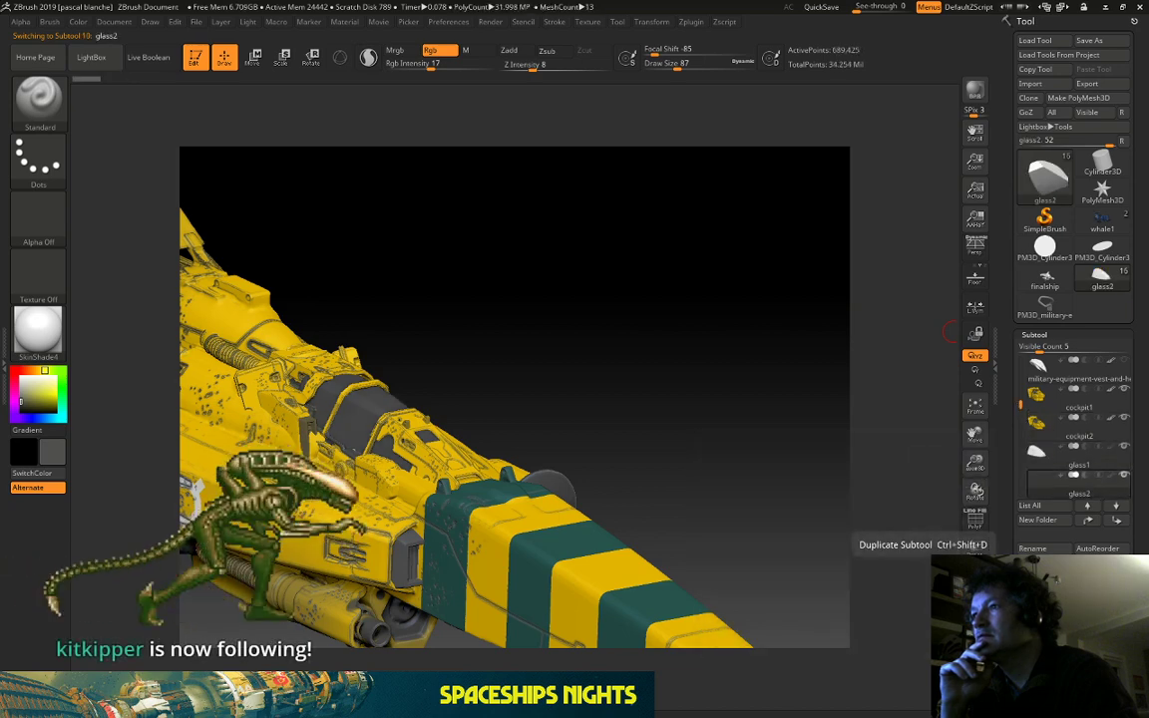
left_click_drag(1021, 405, 1021, 465)
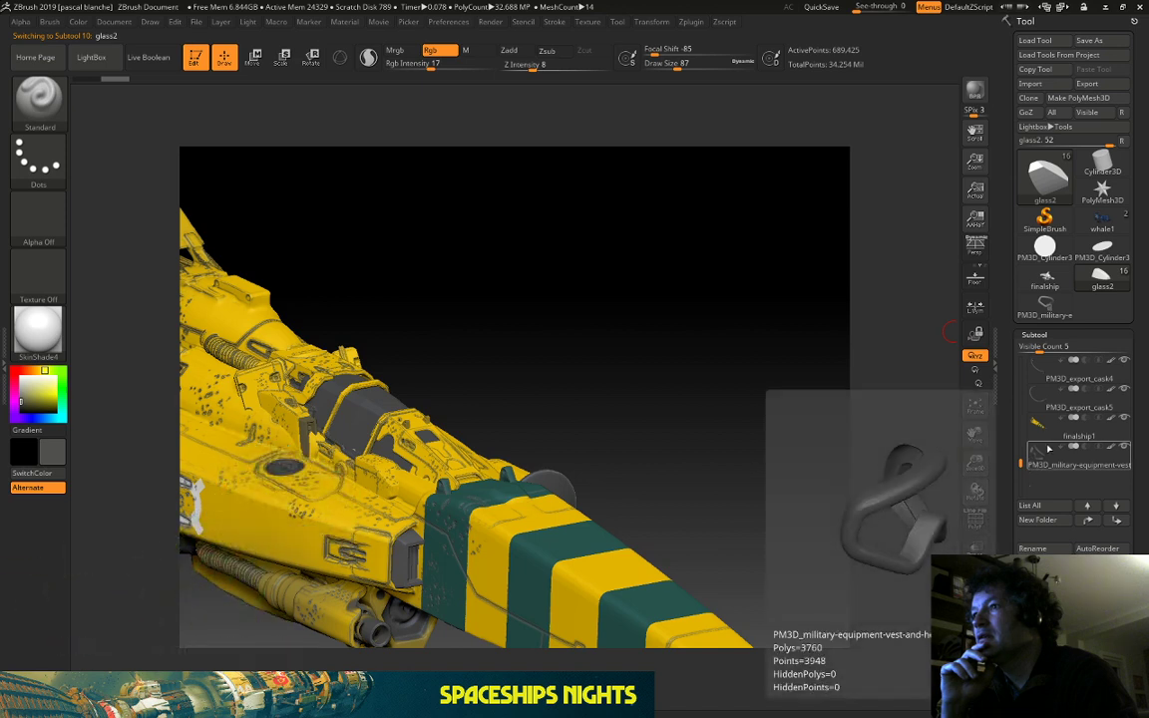
left_click(1043, 429)
key("ctrl+shift+d")
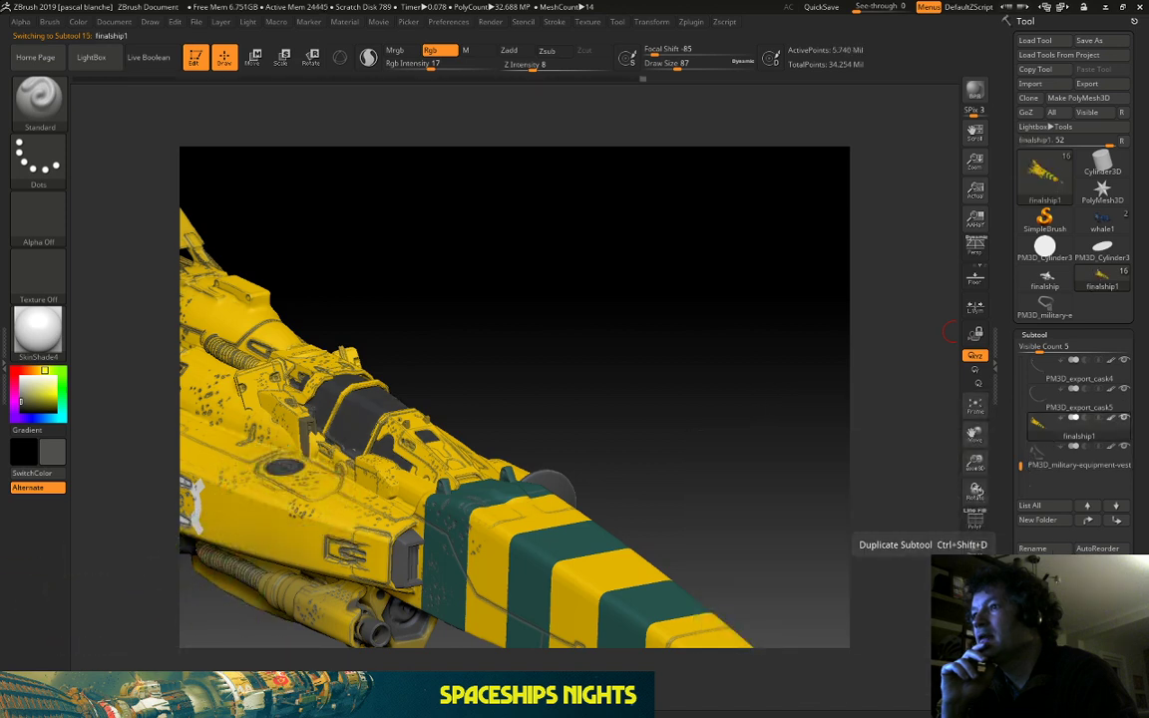
Move the cockpit2 subtool down the list to directly above finalship1 and merge it down.
left_click_drag(1020, 463, 1020, 394)
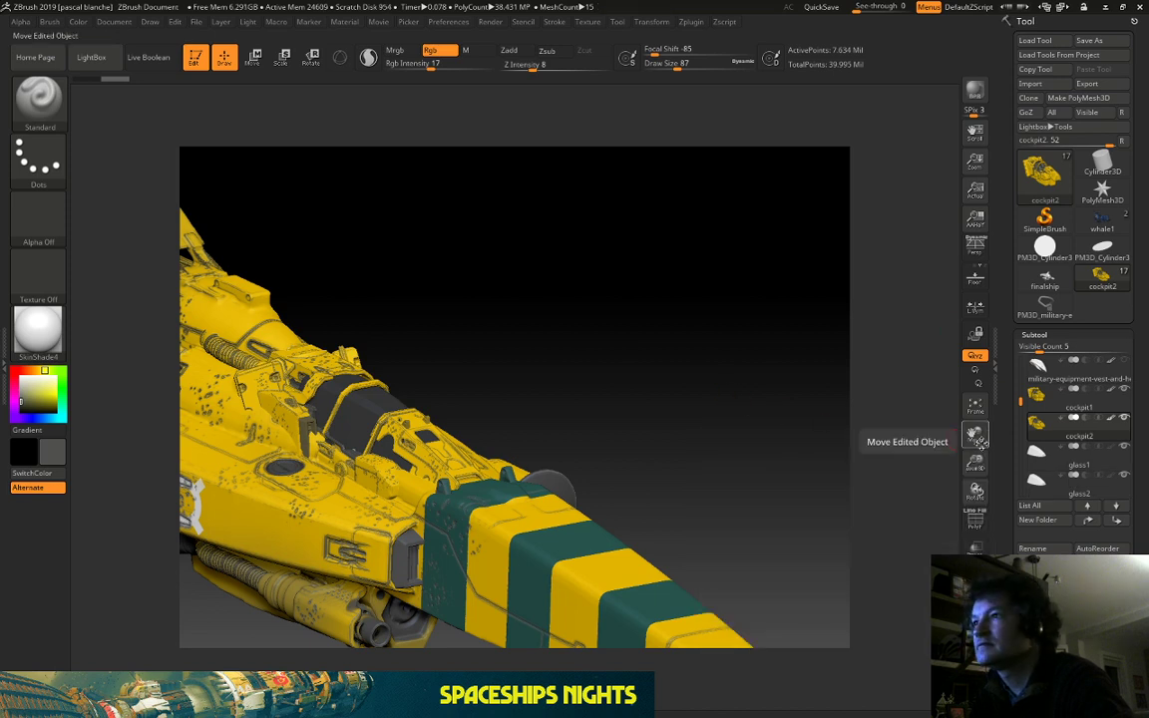
left_click(1117, 520)
left_click(1117, 520)
left_click(1117, 520)
left_click_drag(1023, 411, 1020, 448)
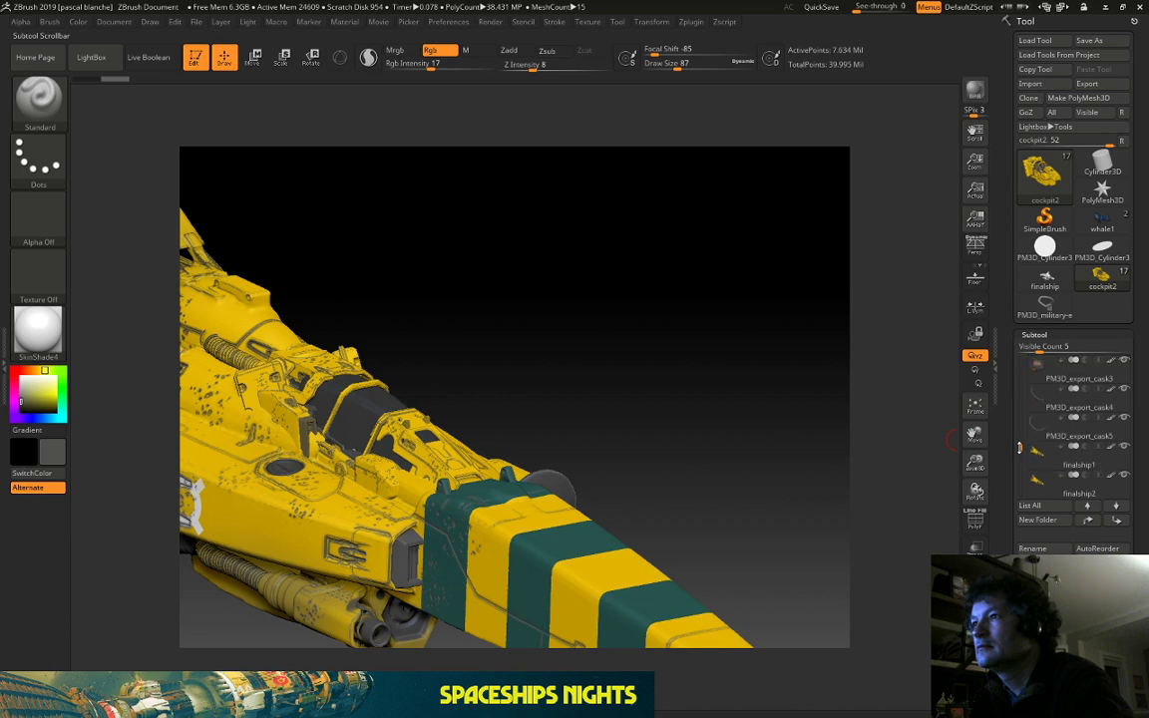
left_click(1116, 522)
left_click(1117, 522)
left_click(1116, 522)
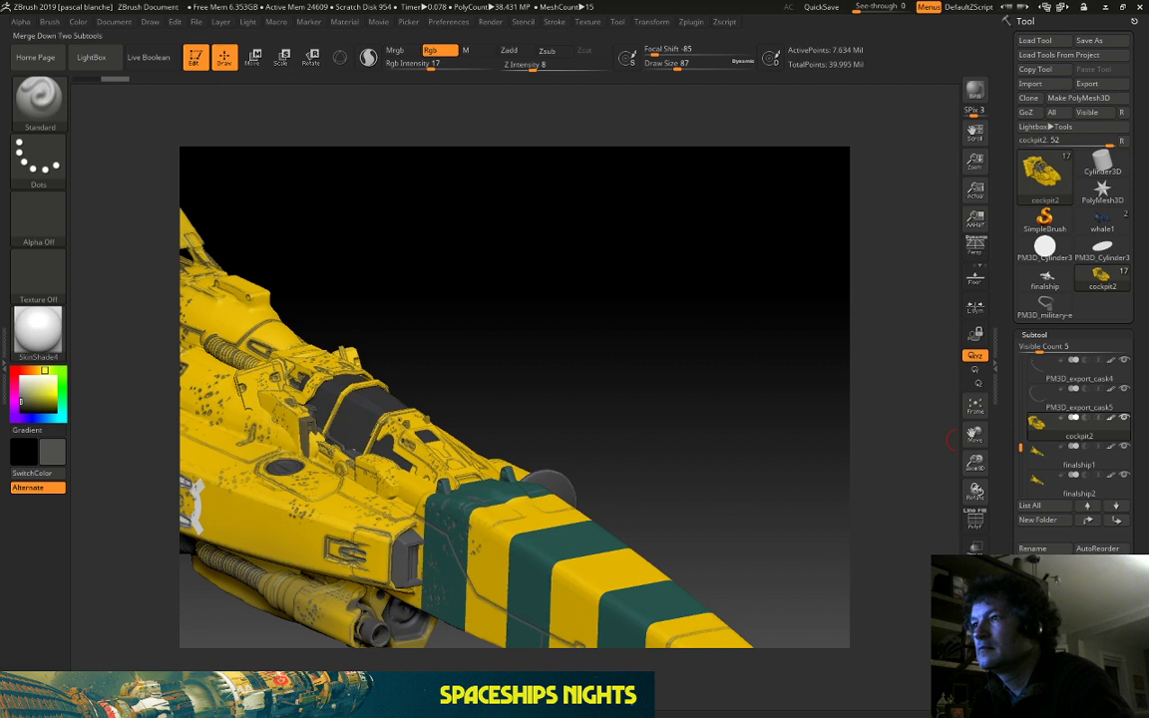
left_click(1003, 492)
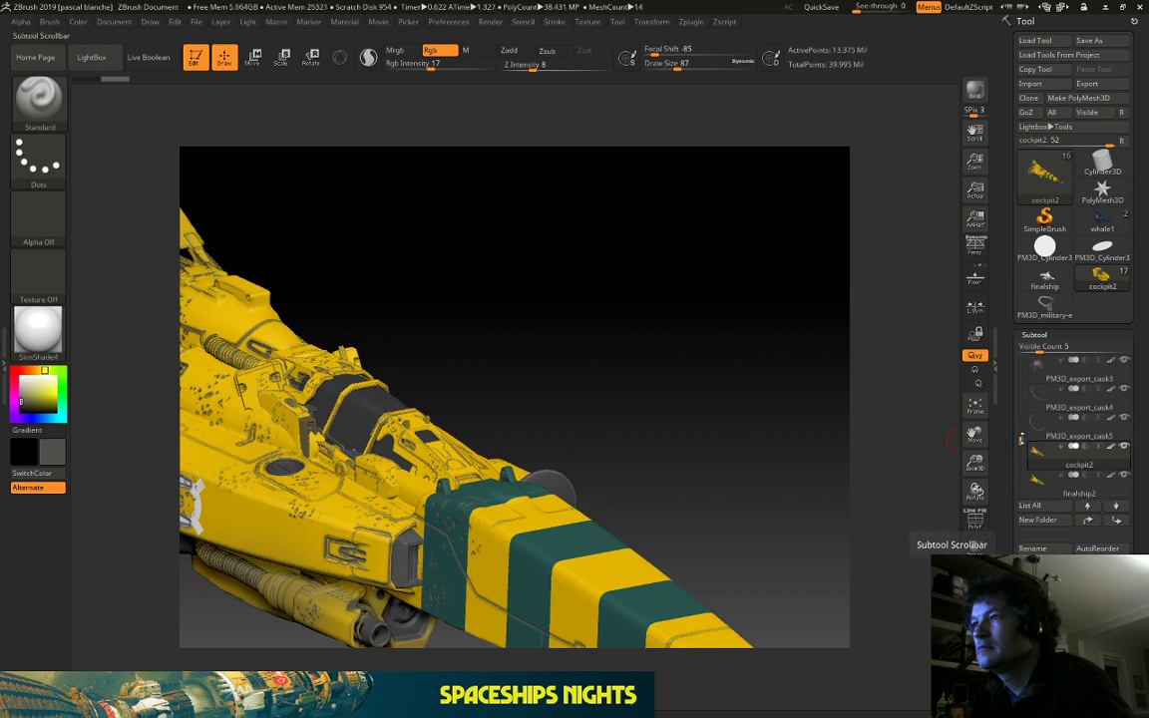
Move the glass2 subtool down to directly above the merged cockpit2 and merge it down.
left_click(1043, 457)
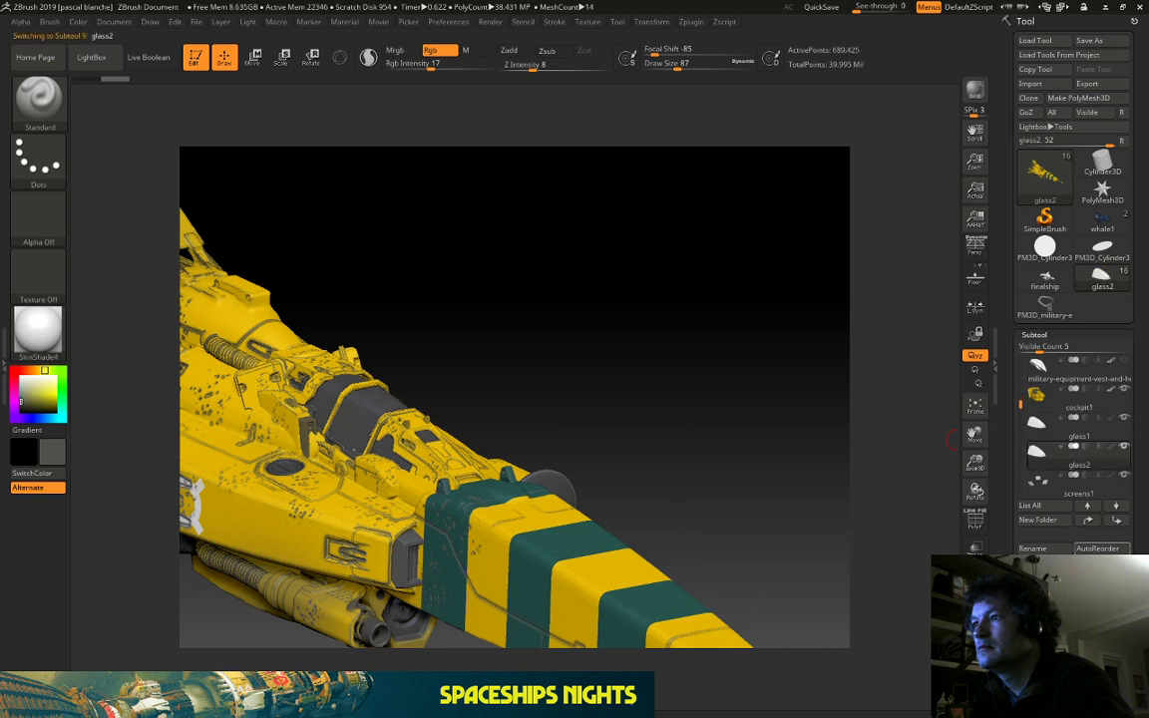
left_click(1116, 520, "shift")
left_click_drag(1019, 413, 1020, 438)
left_click(1118, 520)
left_click(1117, 520)
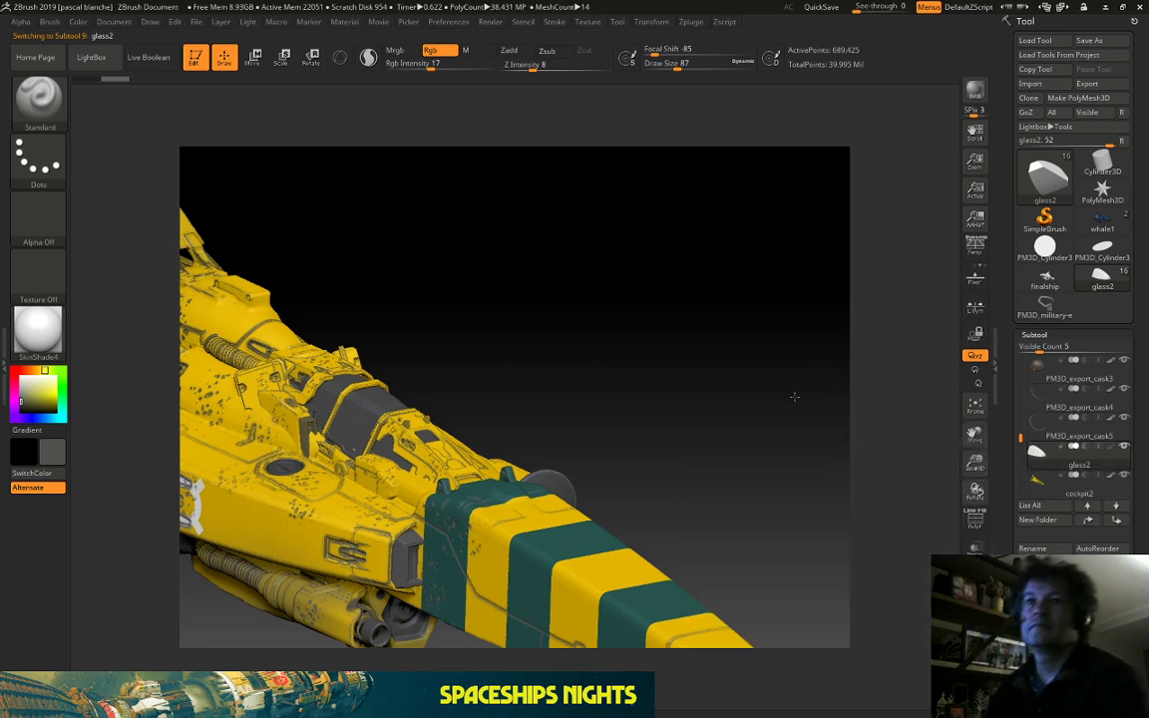
left_click_drag(795, 397, 720, 423)
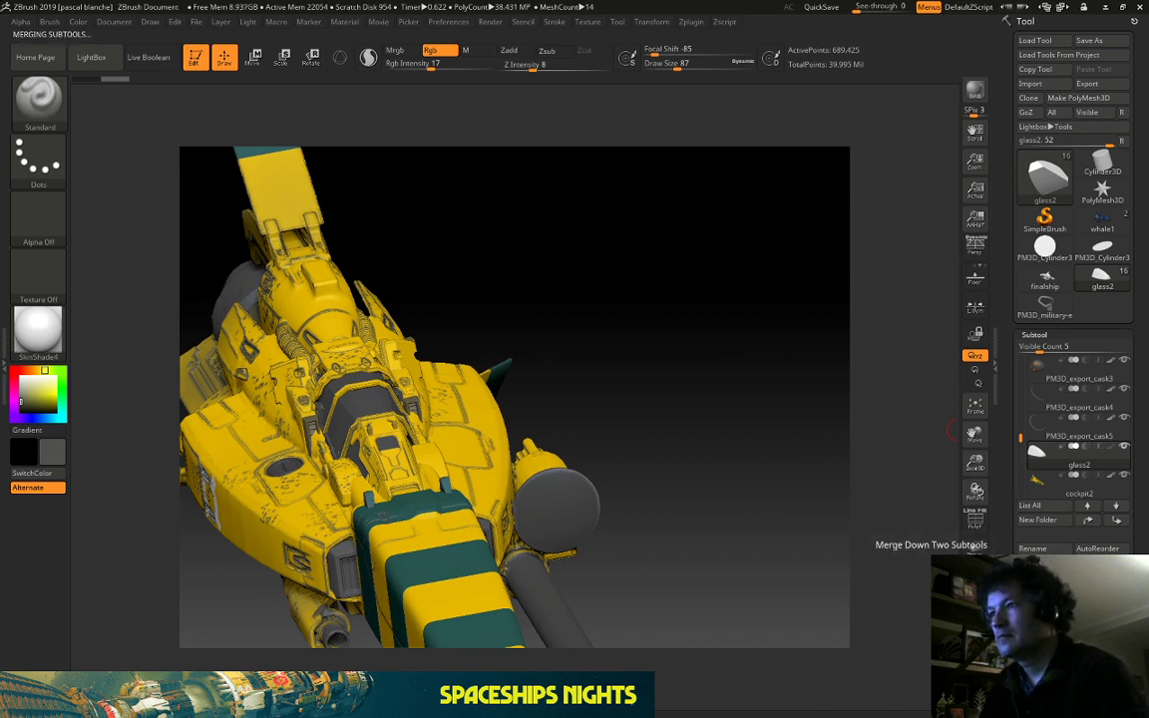
left_click(1043, 638)
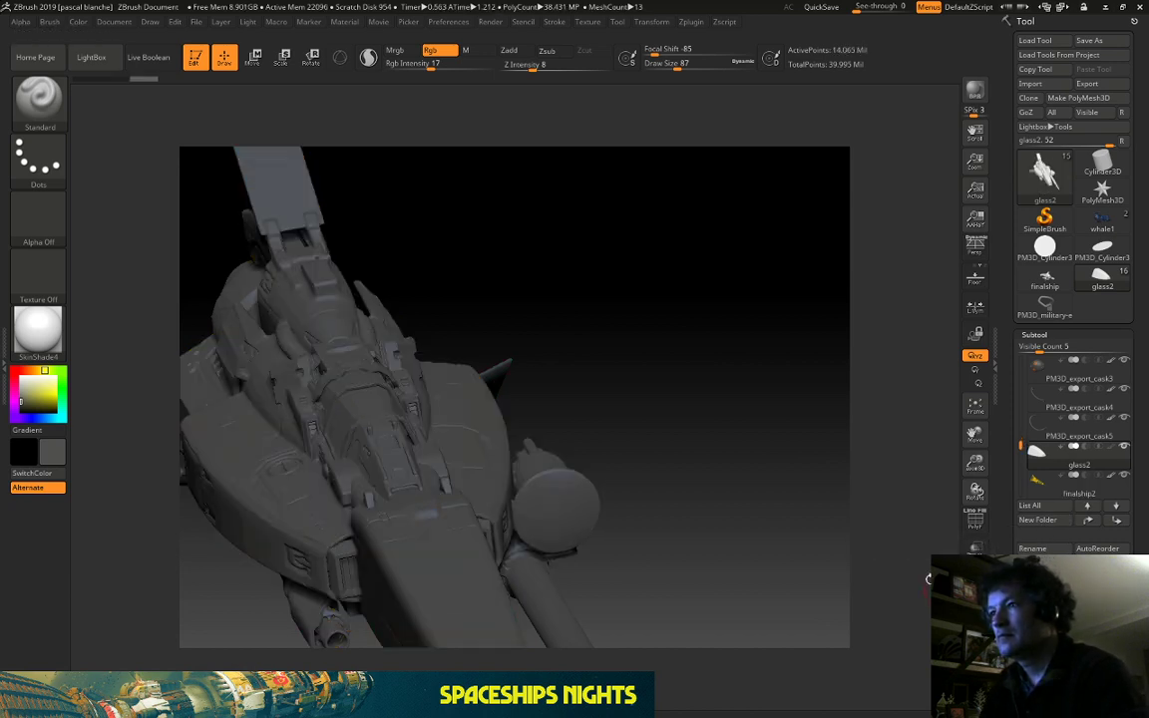
Turn on the polypaint colour of the merged glass2 subtool.
left_click(253, 59)
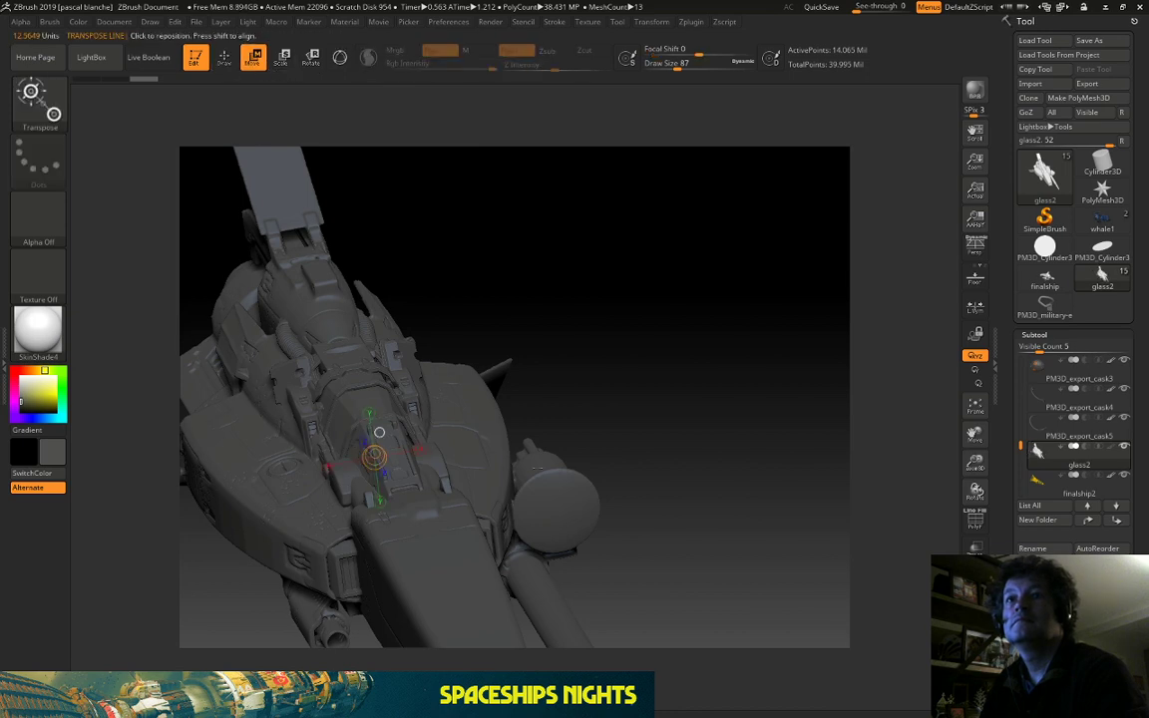
mouse_move(1050, 462)
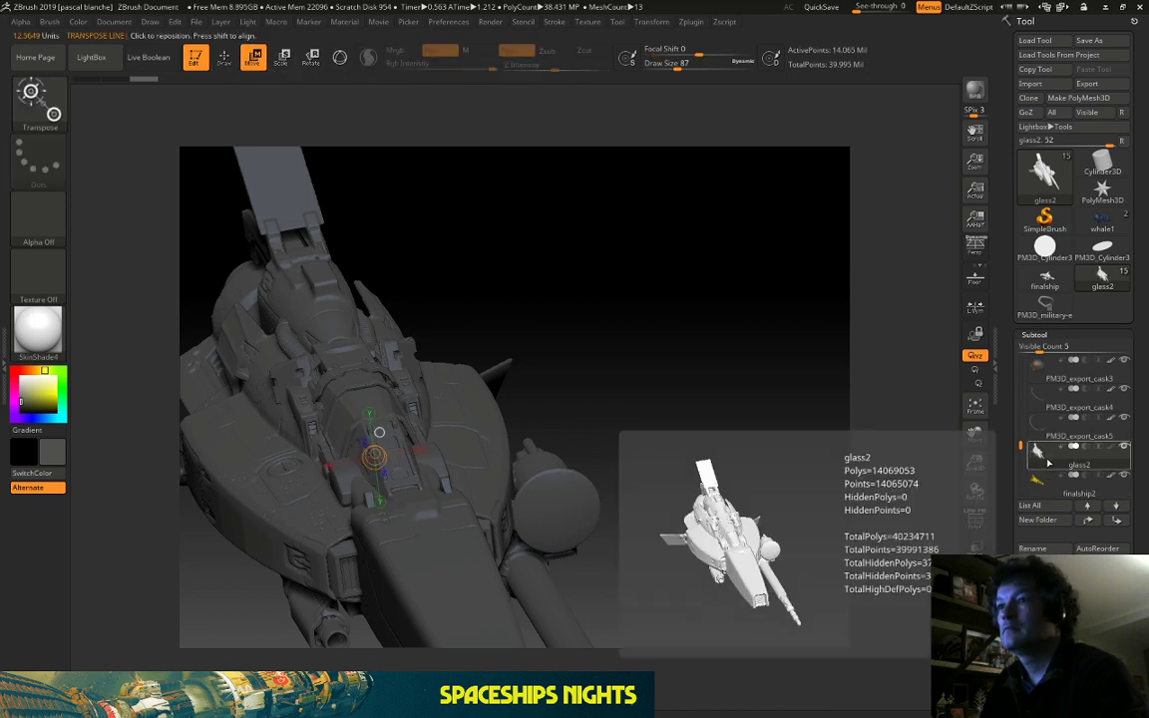
mouse_move(1047, 484)
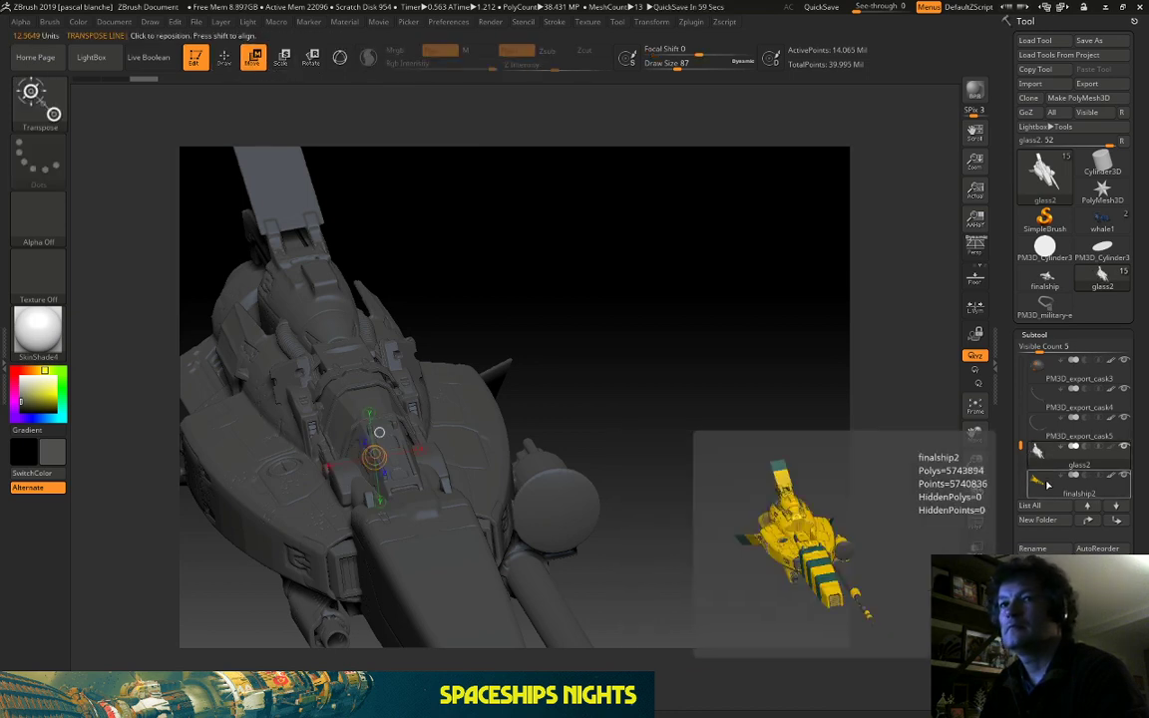
left_click(224, 57)
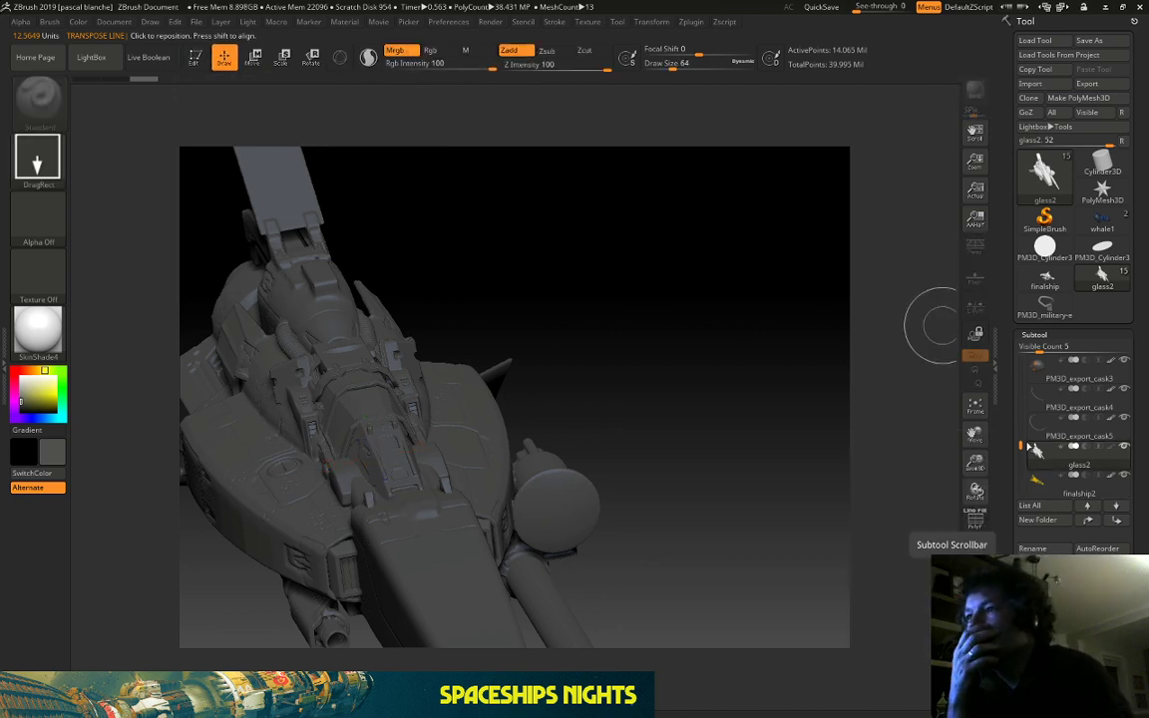
left_click(1112, 450)
Move the merged glass2 ship sideways with the gizmo until it stands clear of the original yellow ship.
left_click(253, 57)
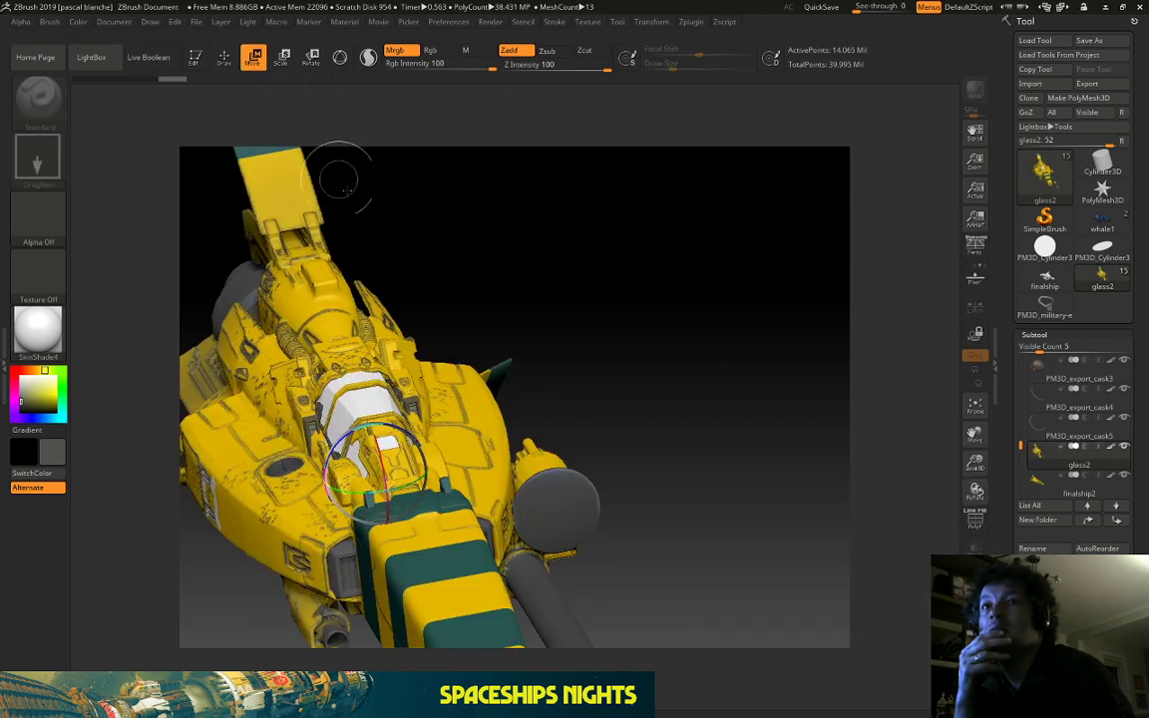
left_click(368, 57)
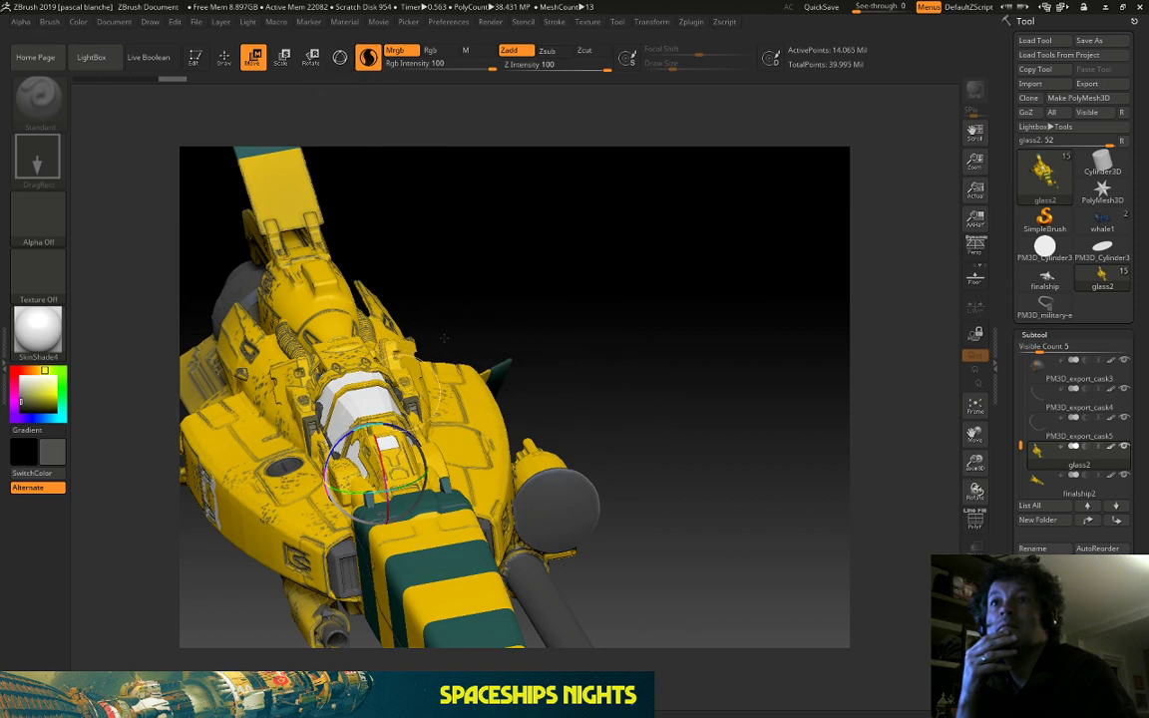
left_click(341, 58)
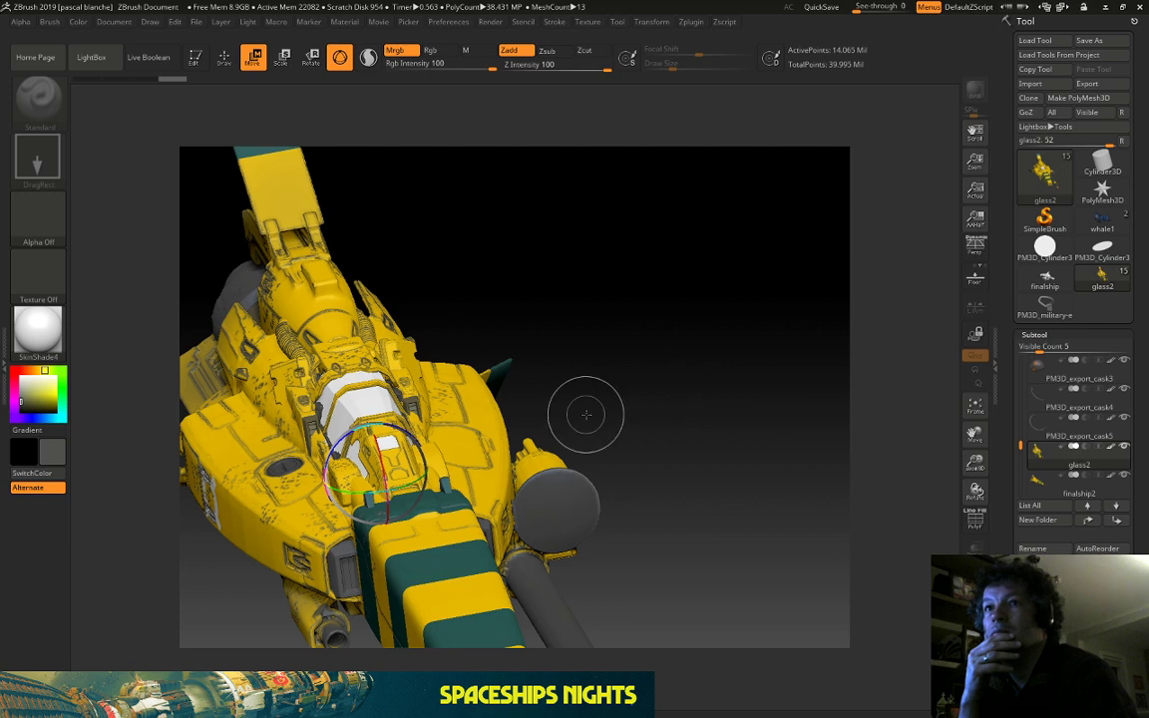
left_click(223, 56)
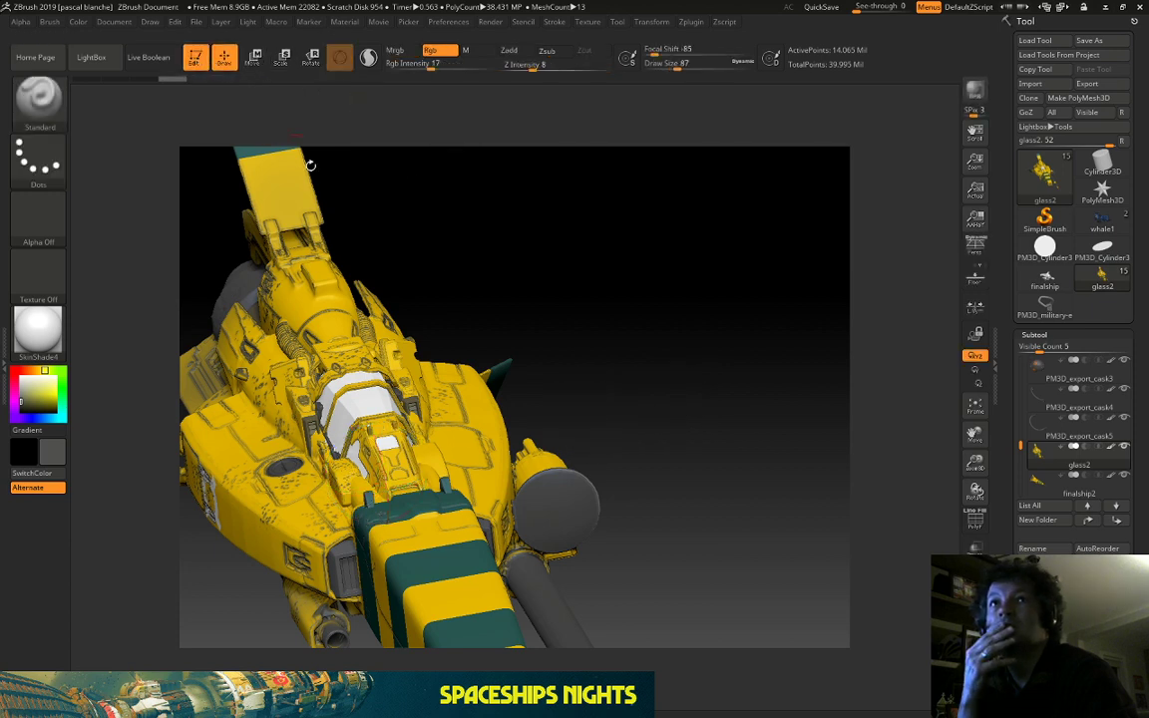
mouse_move(772, 387)
left_mouse_down()
mouse_move(767, 322)
mouse_move(764, 367)
mouse_move(782, 377)
left_mouse_up()
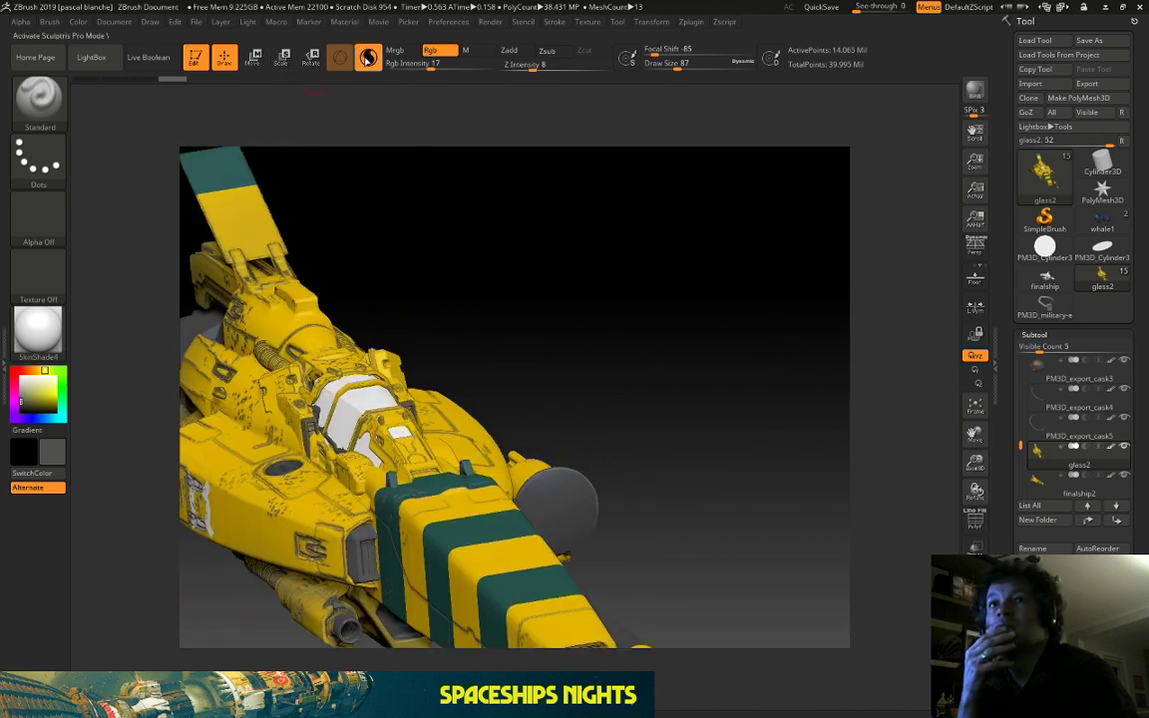
left_click(253, 57)
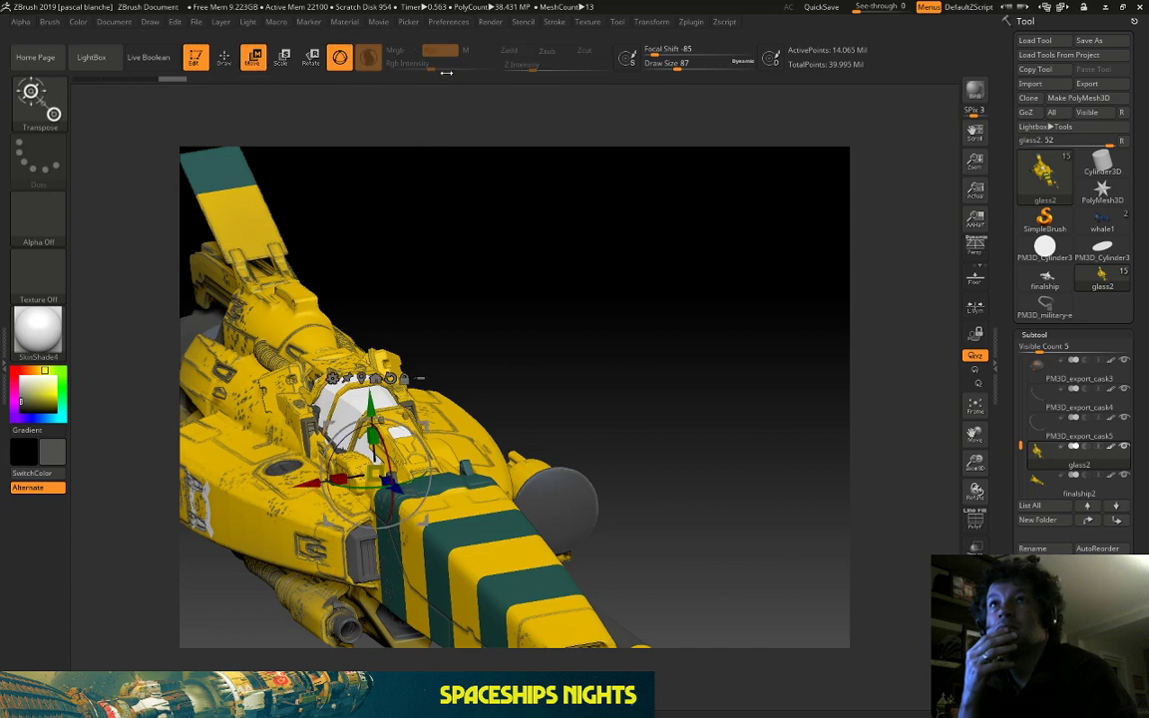
left_click(639, 22)
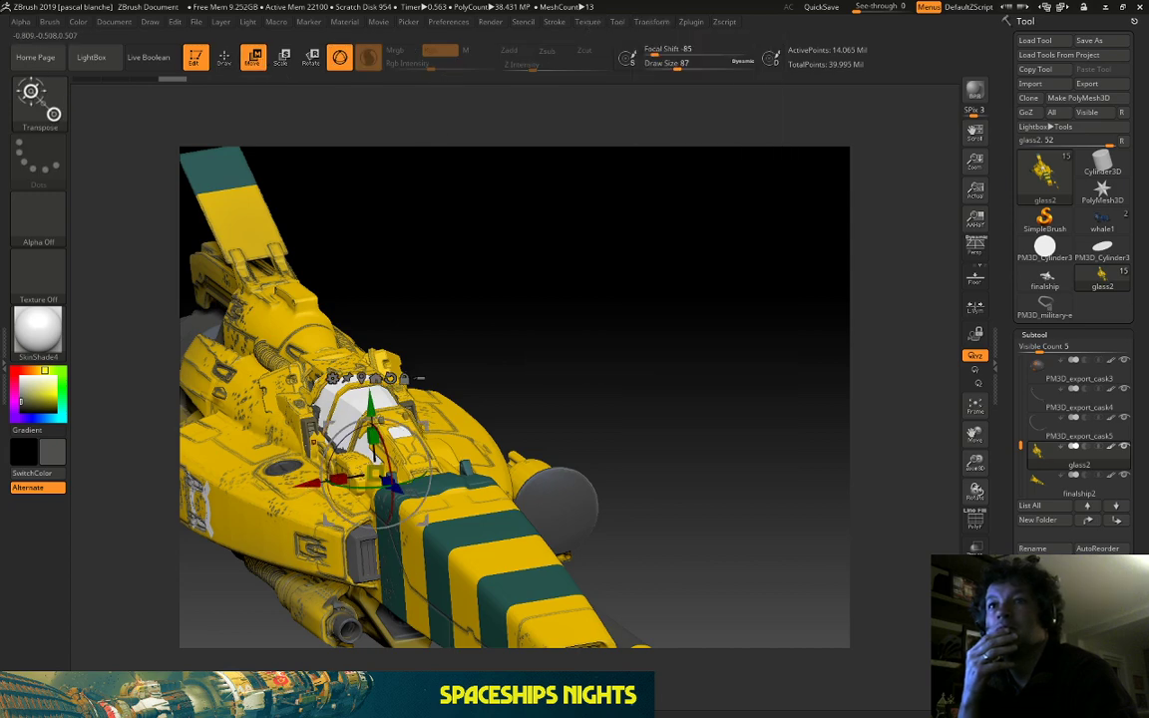
left_click_drag(307, 484, 878, 391)
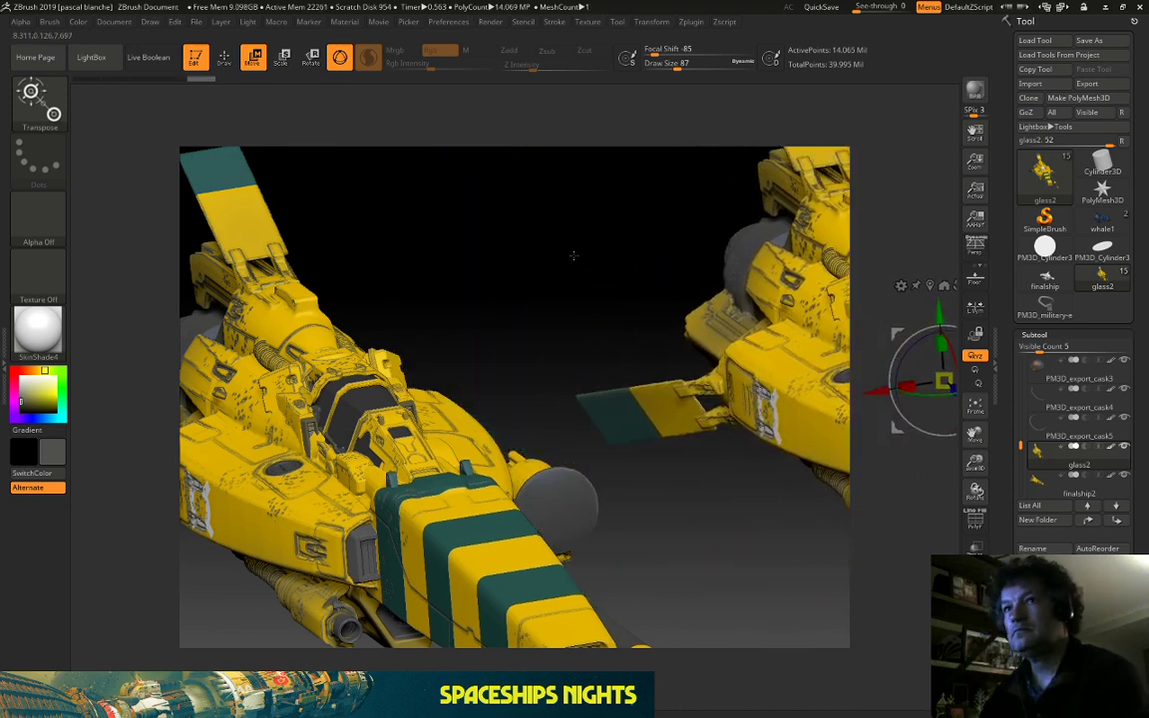
left_click_drag(565, 244, 320, 374)
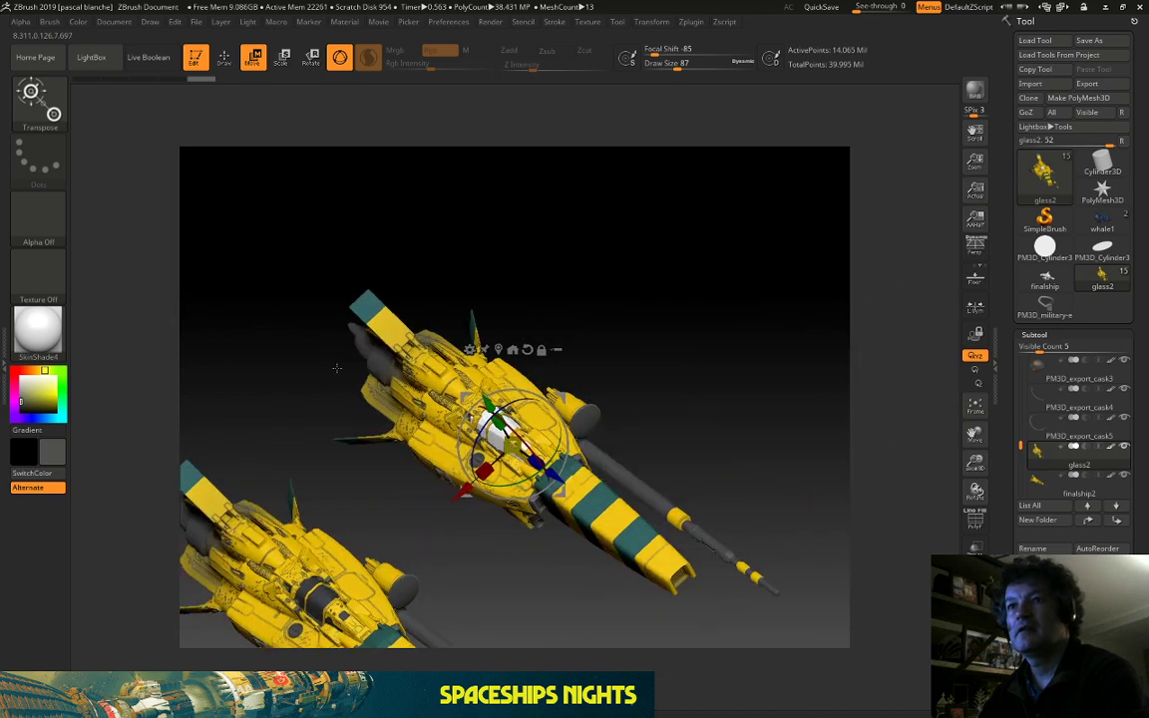
left_click_drag(466, 398, 572, 253)
mouse_move(344, 449)
left_mouse_down()
mouse_move(429, 360)
mouse_move(403, 373)
mouse_move(340, 178)
mouse_move(371, 240)
mouse_move(365, 219)
mouse_move(329, 198)
mouse_move(319, 177)
mouse_move(341, 217)
mouse_move(295, 237)
mouse_move(1146, 246)
left_mouse_up()
key("q")
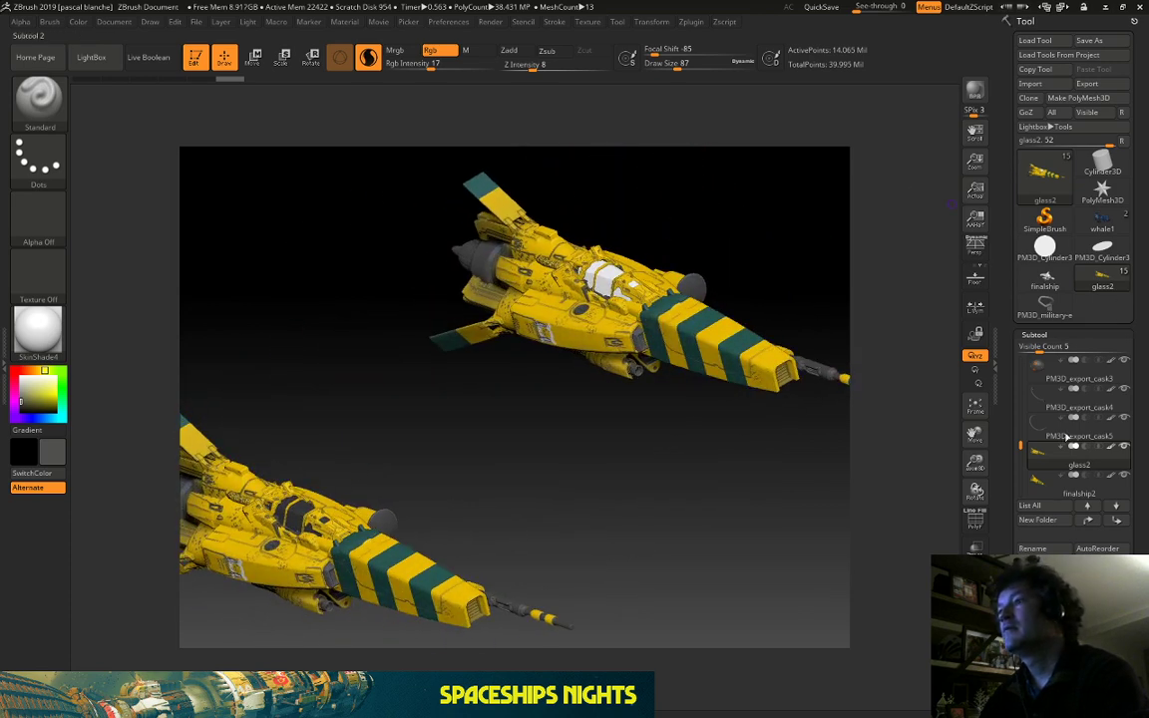
Append the whale1 tool as a new subtool and select the resulting whale2 at the end of the subtool list.
left_click(1097, 611)
left_click(976, 445)
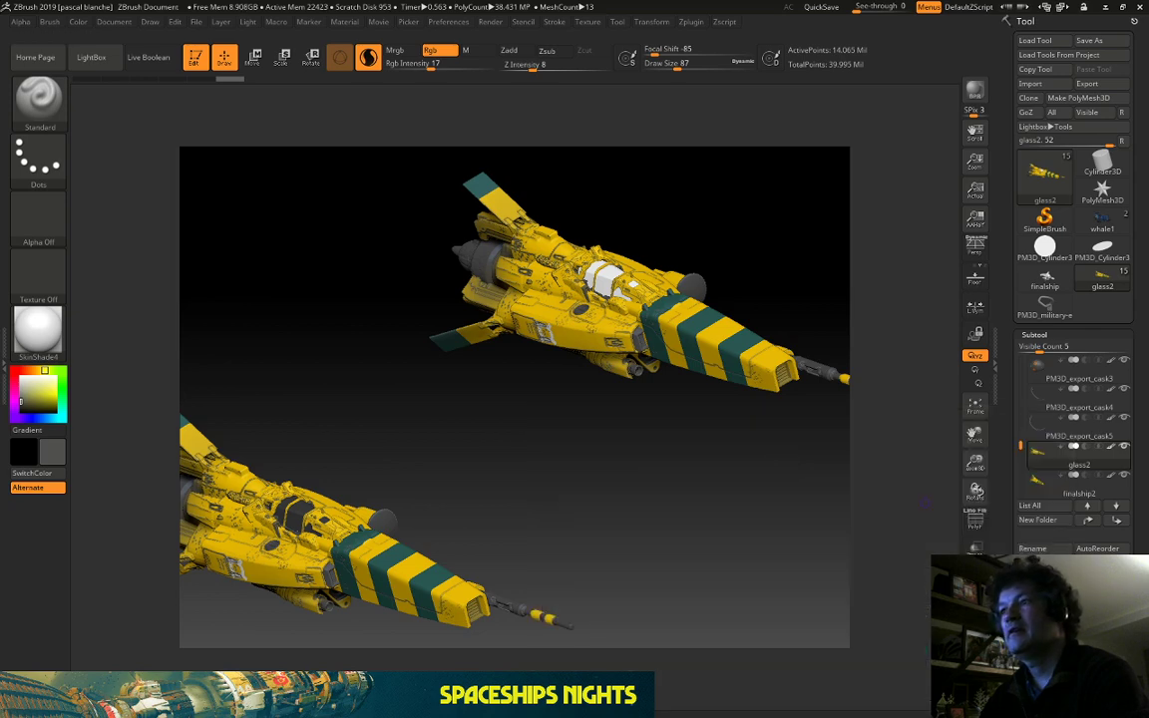
left_click(1098, 597)
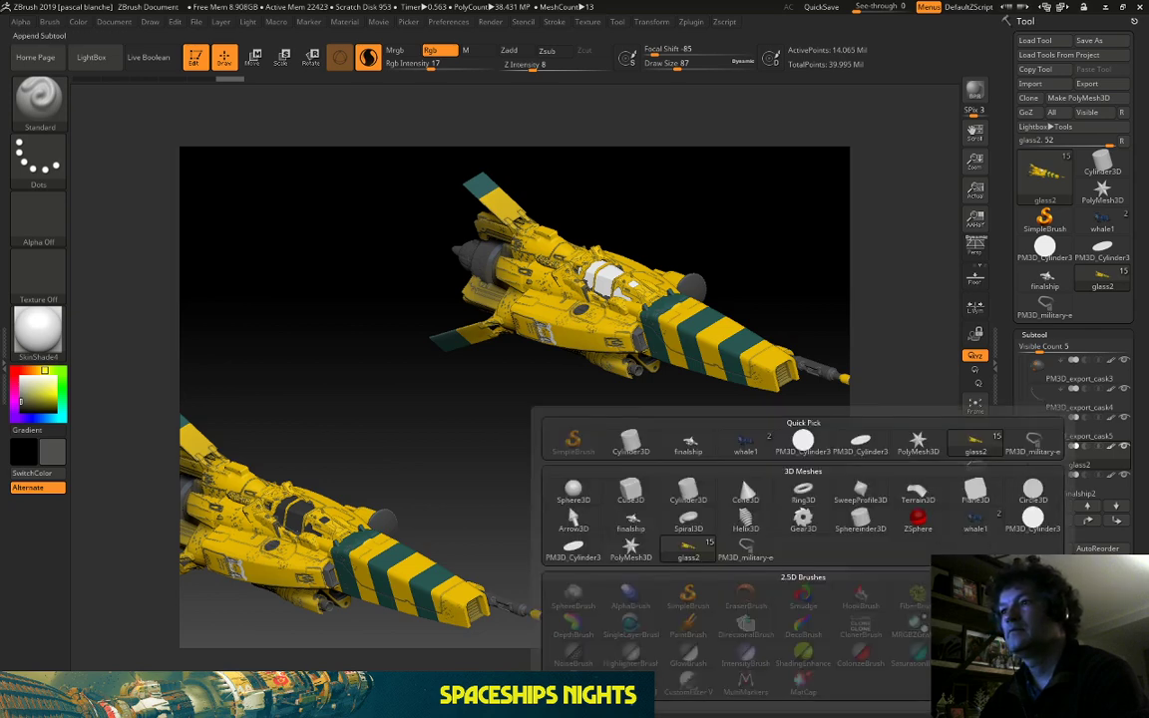
left_click(1097, 597)
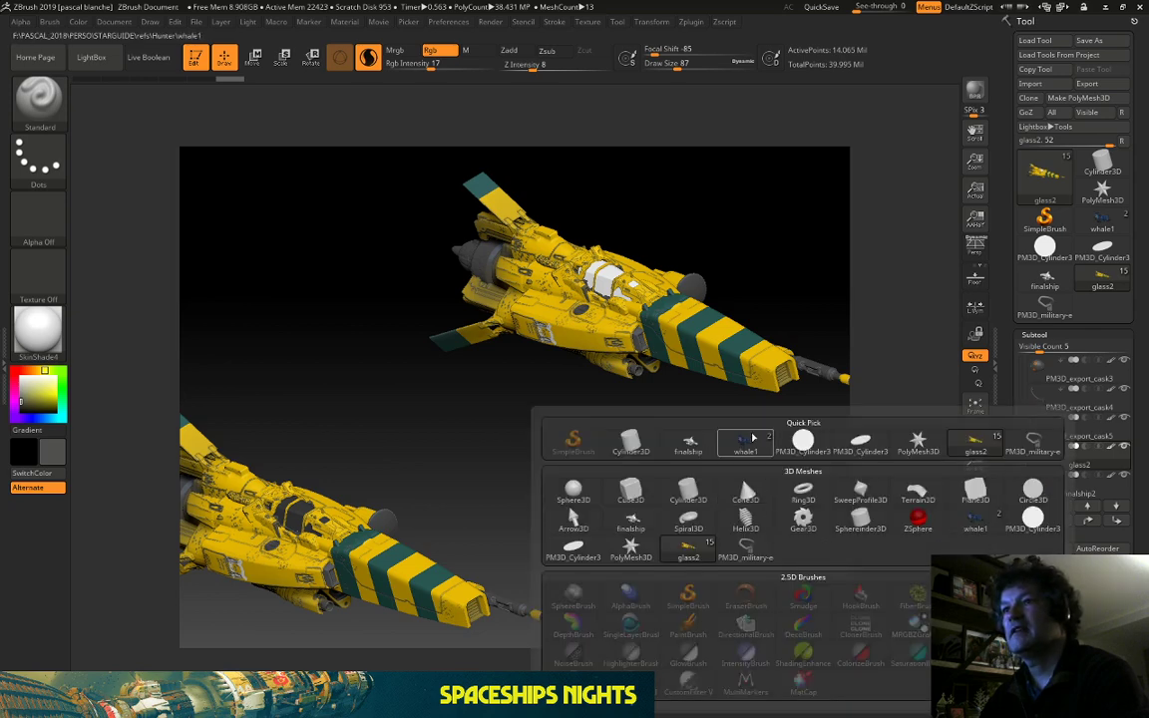
left_click(751, 437)
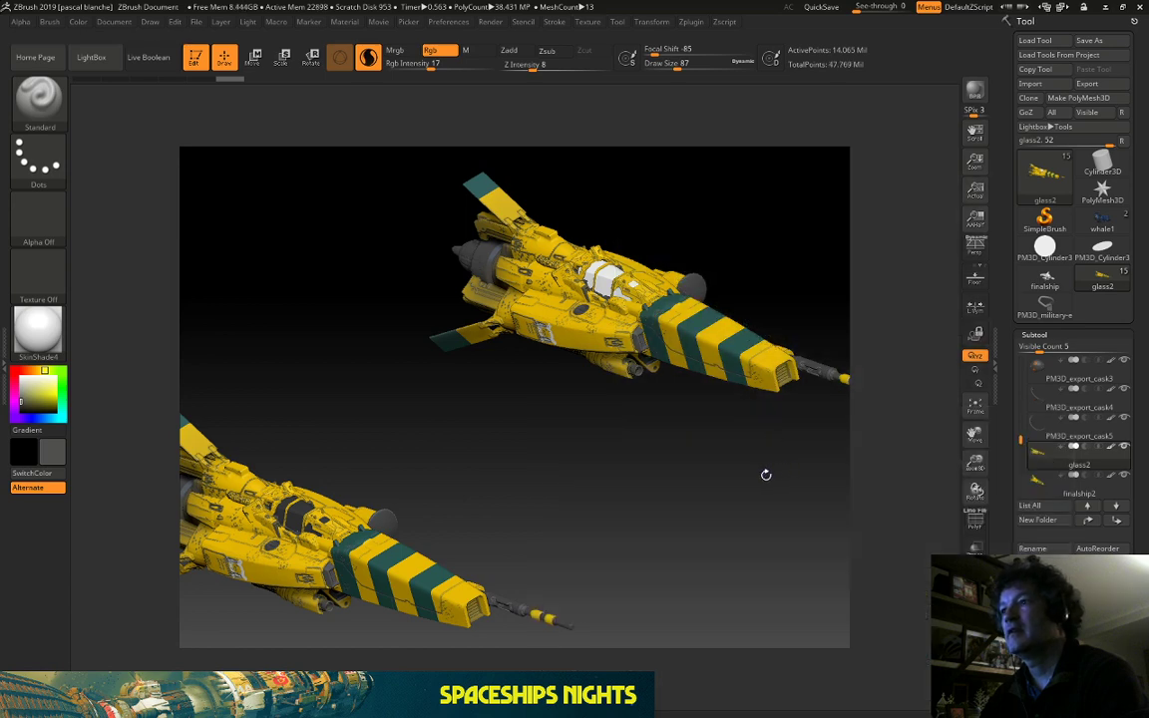
left_click_drag(720, 458, 821, 475)
left_click_drag(1020, 441, 1019, 473)
left_click(1061, 432)
Examine the area around the two yellow ships for the appended whale2 and open its geometry settings.
left_click_drag(696, 506, 349, 381, "alt")
left_click_drag(570, 475, 511, 607, "alt")
scroll(1051, 466, "down", 5)
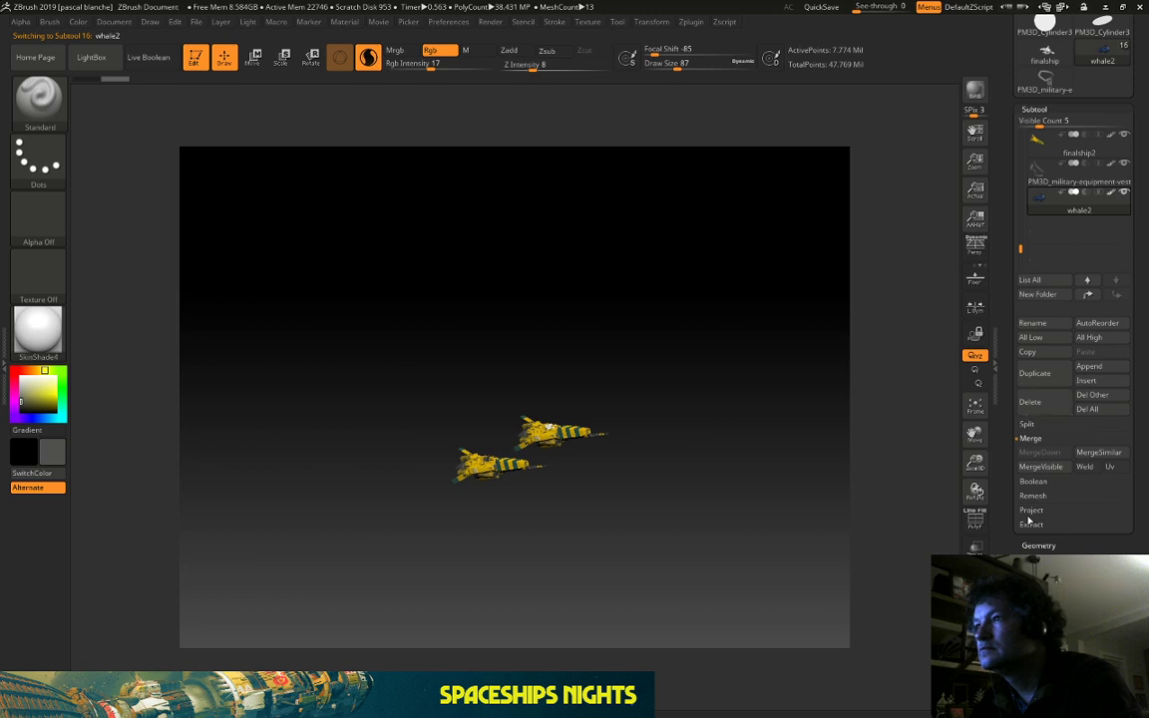
scroll(1055, 397, "down", 4)
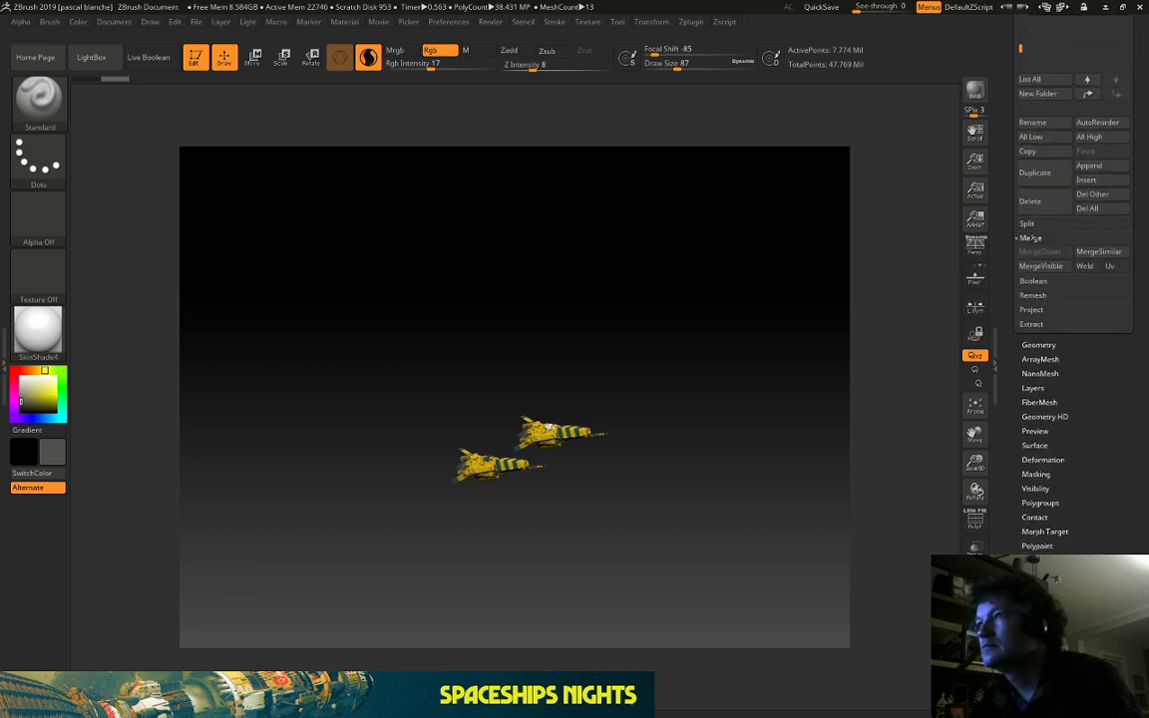
left_click_drag(1083, 154, 1020, 164)
left_click(1038, 354)
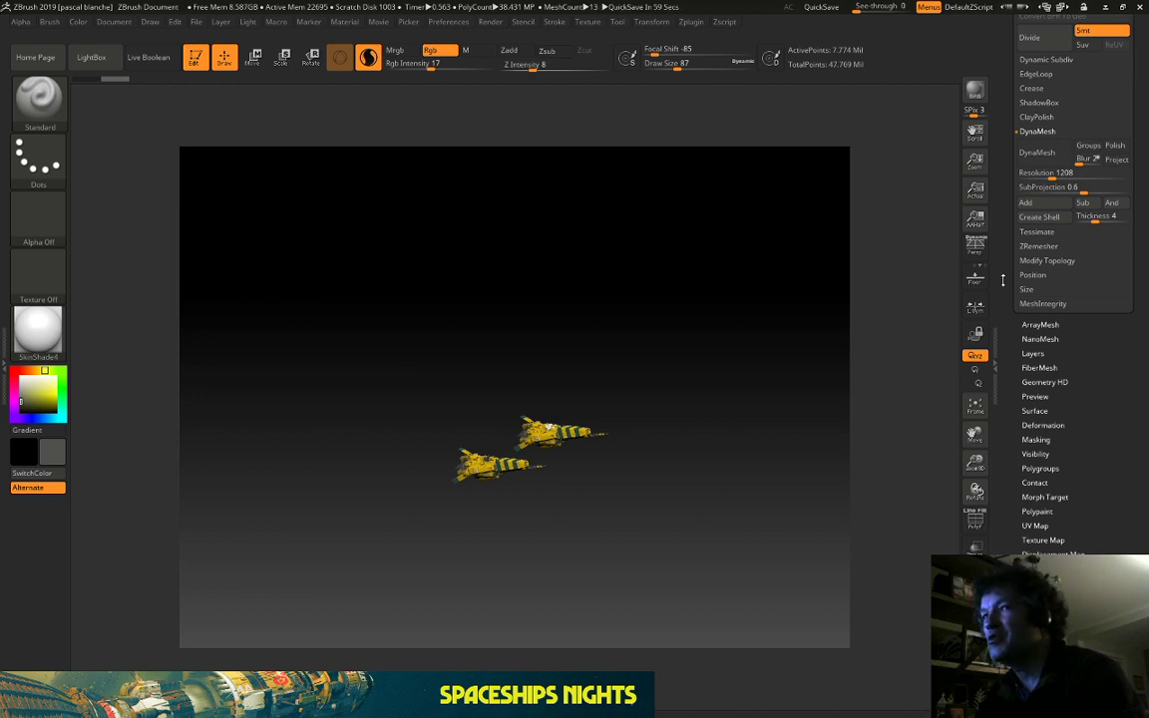
left_click_drag(1013, 274, 997, 336)
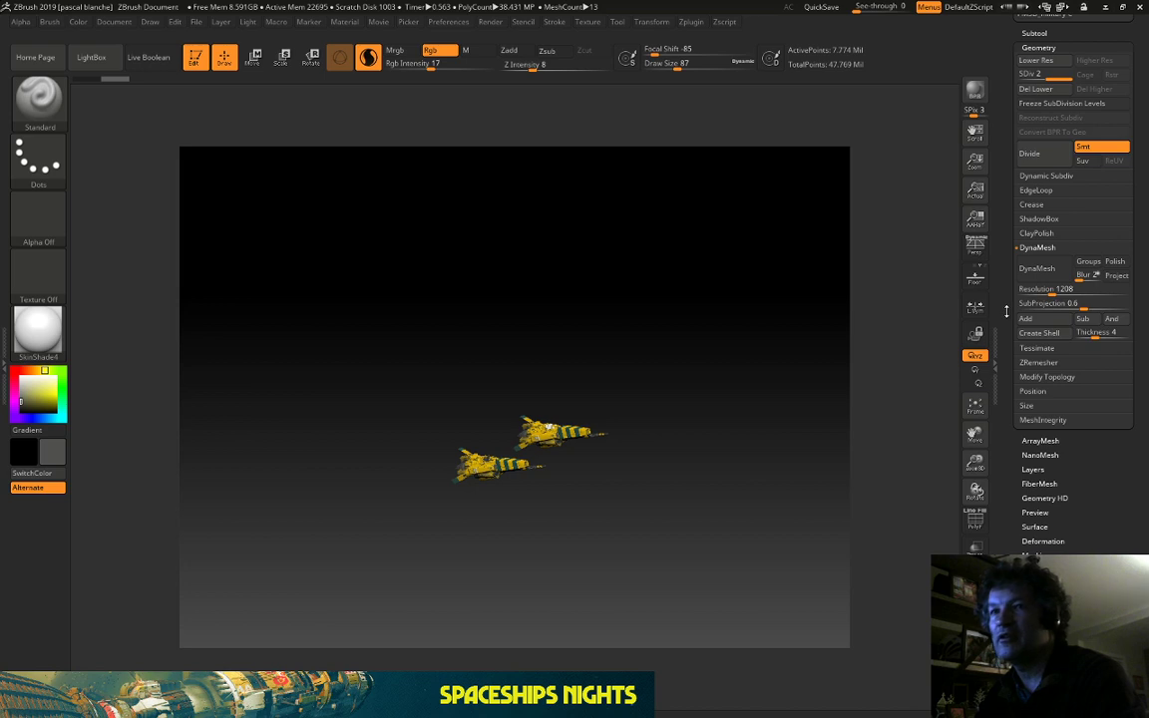
mouse_move(756, 371)
left_mouse_down()
mouse_move(736, 403)
mouse_move(764, 393)
left_mouse_up()
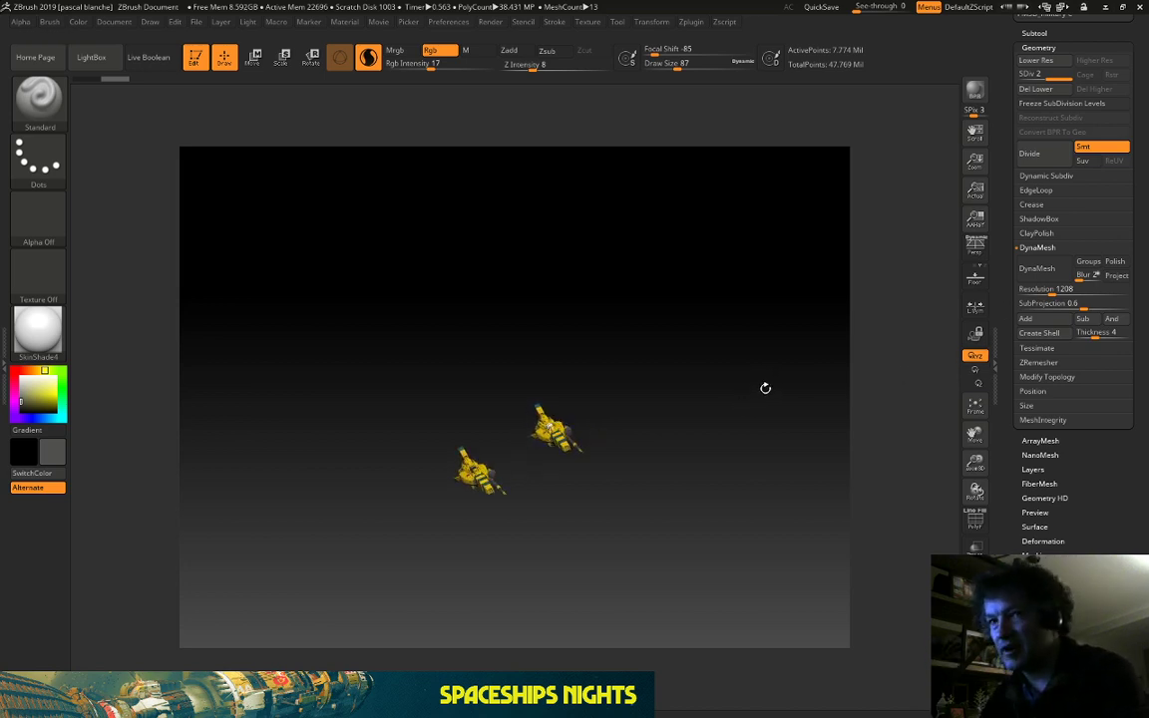
left_click_drag(732, 391, 714, 493)
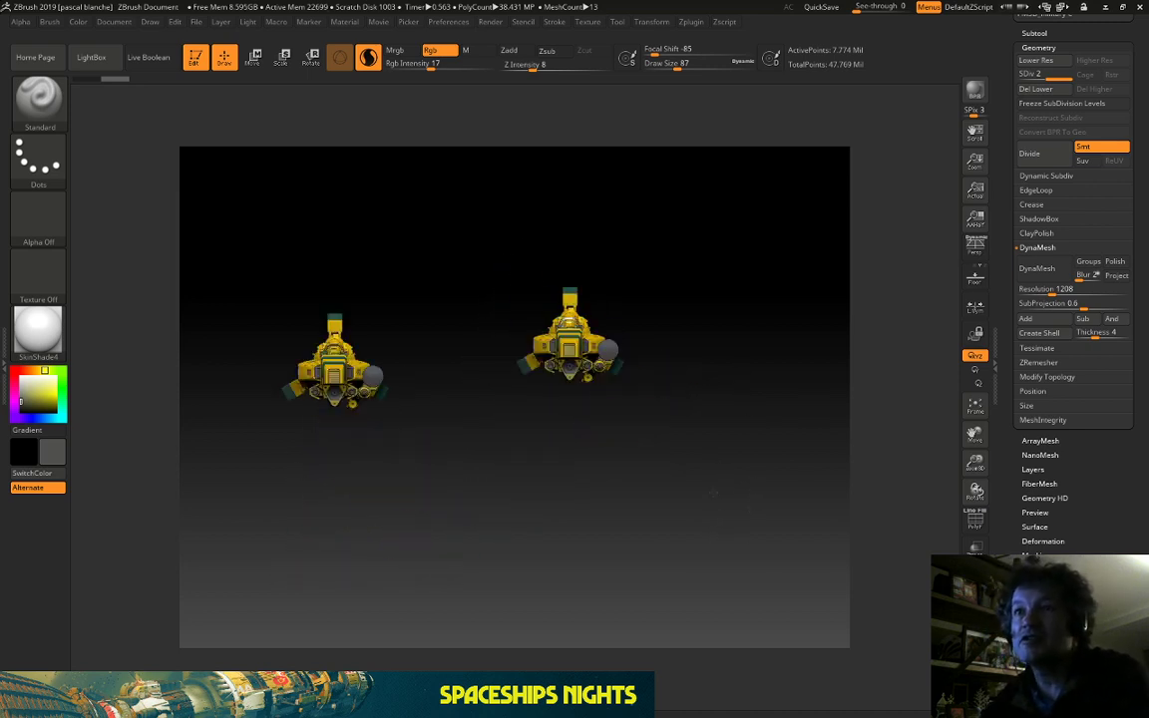
left_click_drag(477, 256, 509, 286)
left_click_drag(429, 240, 433, 262, "alt")
left_click_drag(334, 271, 352, 238, "alt")
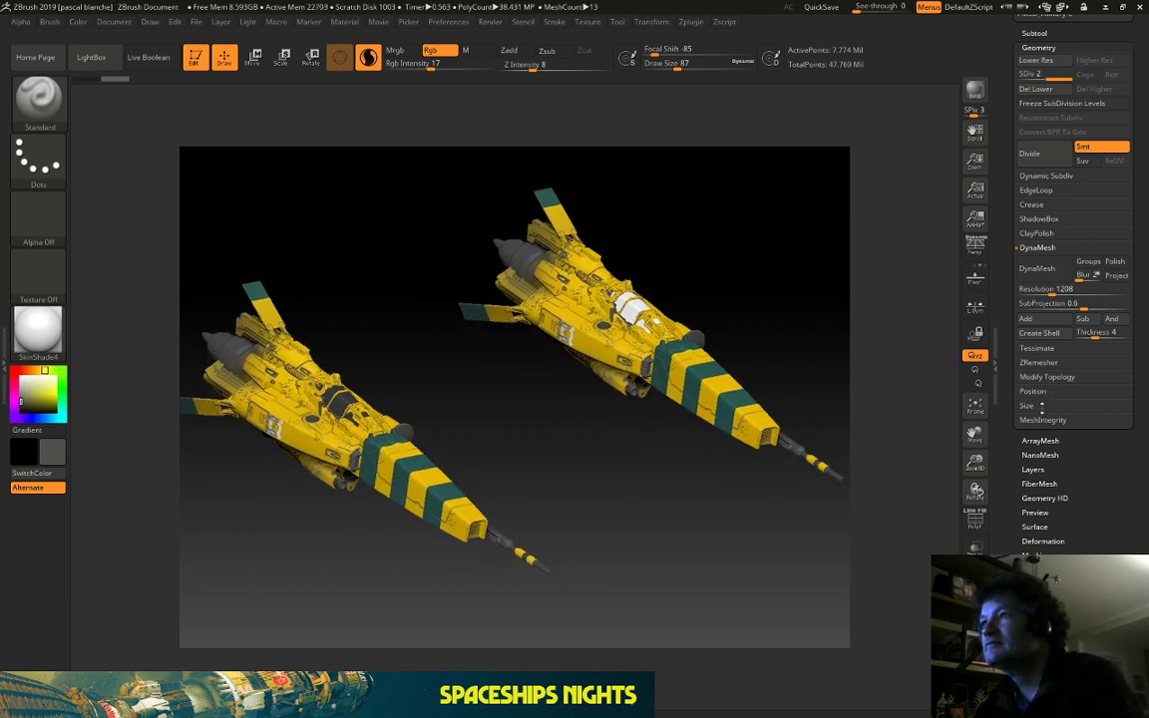
Reduce the overall XYZ Size of the whale2 subtool to about 40.
left_click(1042, 405)
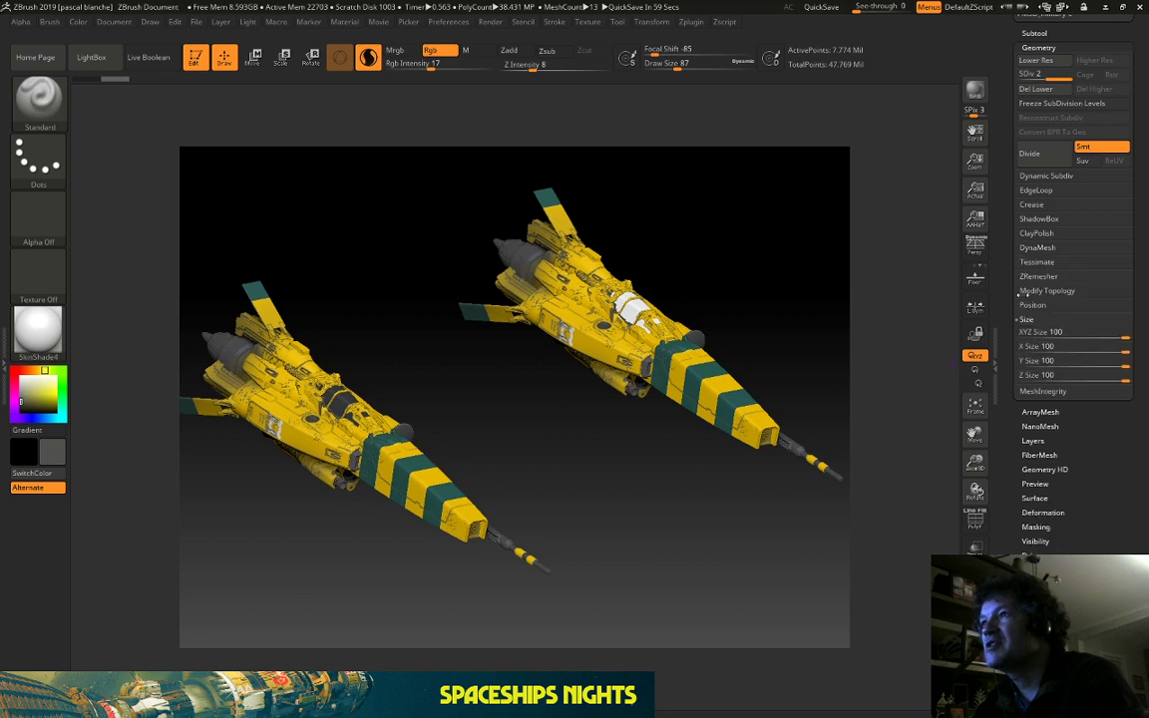
left_click_drag(1015, 134, 1018, 194)
left_click(1034, 157)
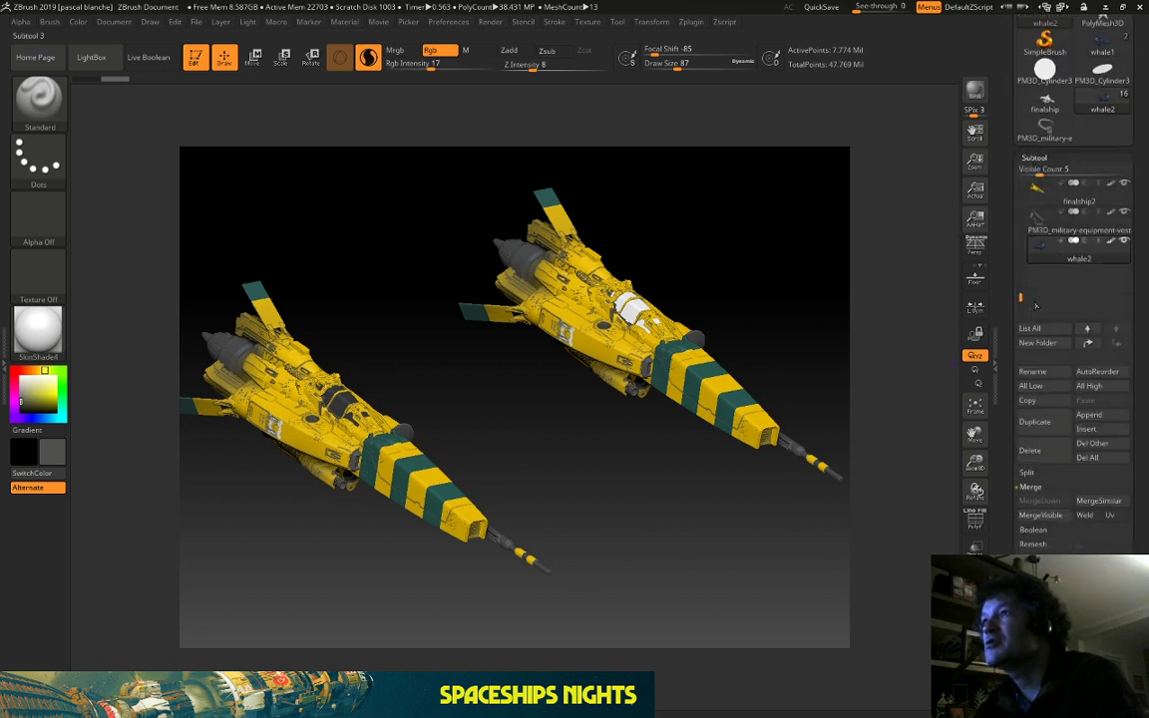
left_click_drag(1007, 396, 1081, 300)
left_click(1042, 359)
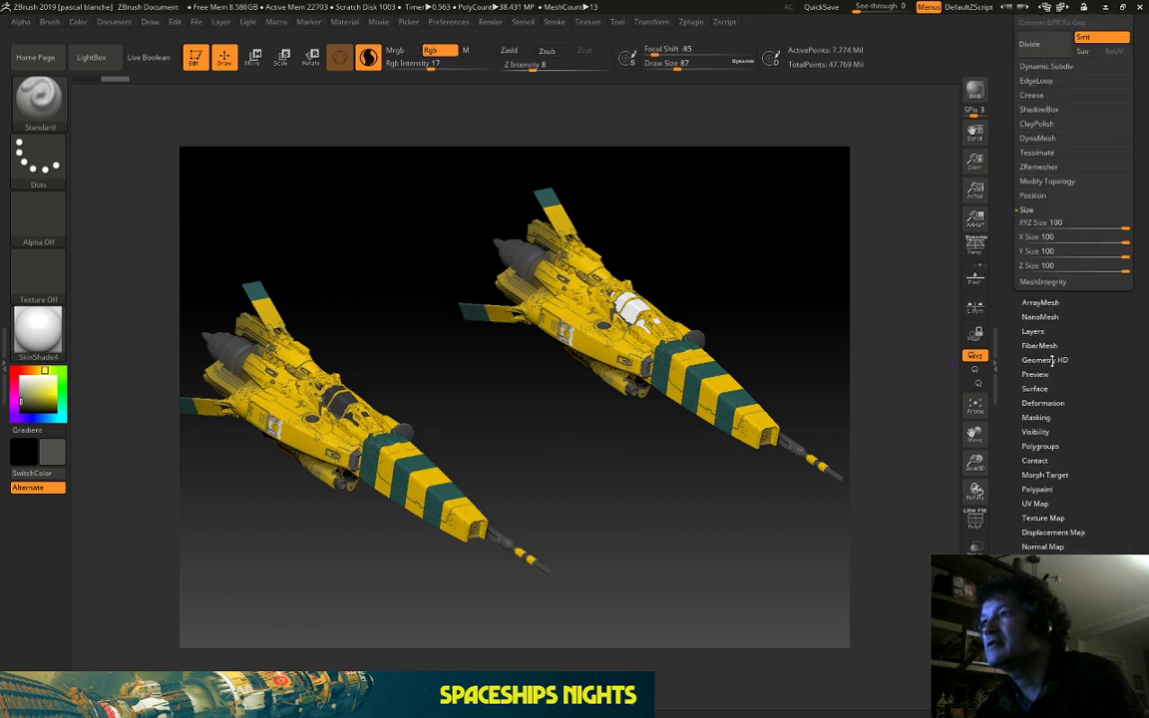
mouse_move(1124, 227)
left_mouse_down()
mouse_move(1071, 231)
mouse_move(1109, 228)
left_mouse_up()
left_click(1039, 223)
Set the whale2 subtool's X and Y Position to 0 and its Z Position to about 0.002.
left_click(1038, 195)
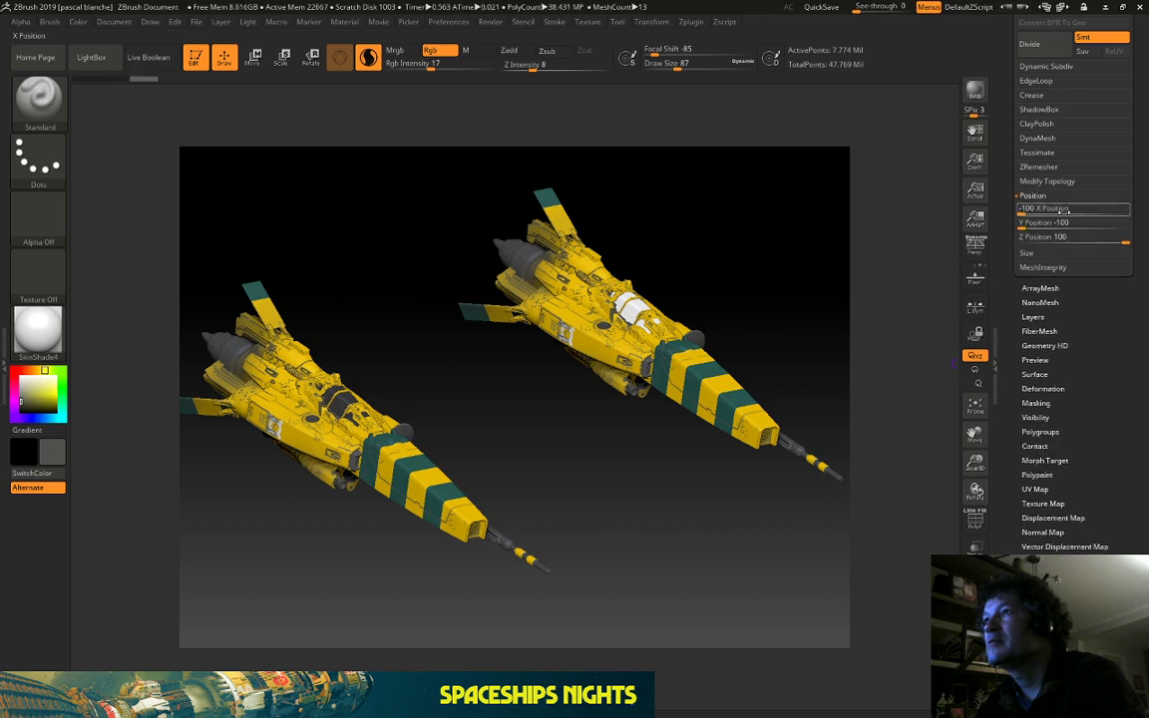
left_click_drag(1039, 208, 1080, 241)
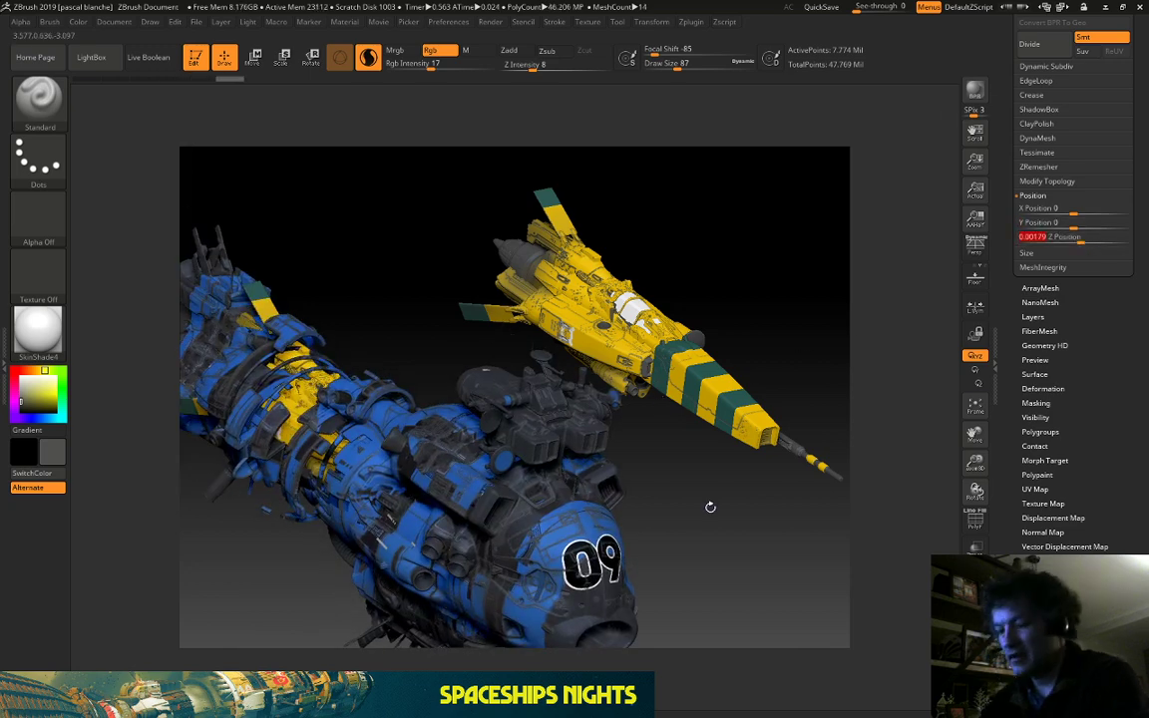
left_click_drag(667, 480, 618, 220, "alt")
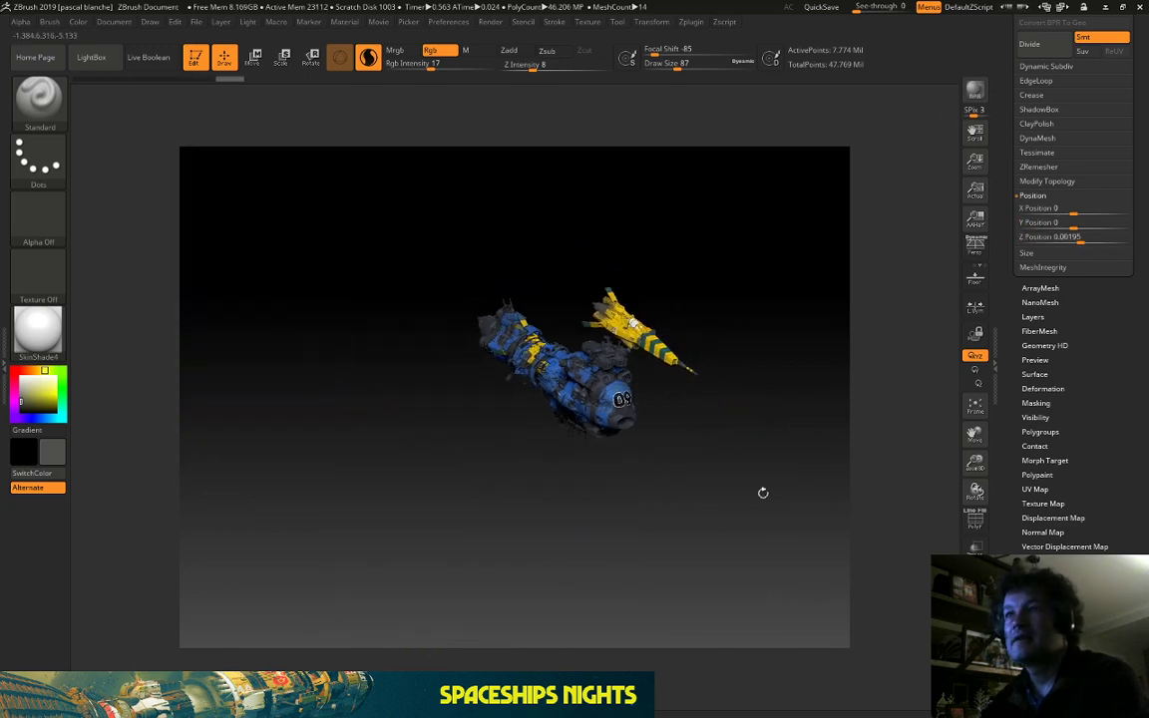
Set the XYZ Size of the whale2 subtool to 100.
left_click(1024, 253)
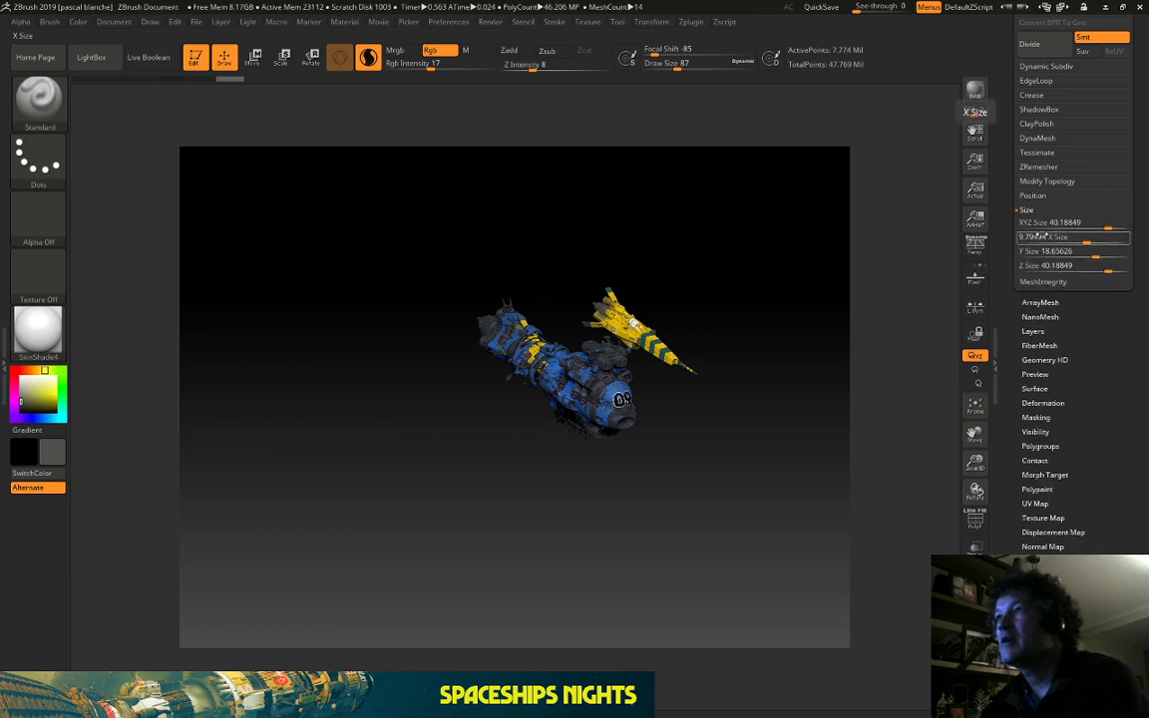
left_click_drag(1106, 226, 1143, 226)
left_click_drag(369, 470, 203, 530, "alt")
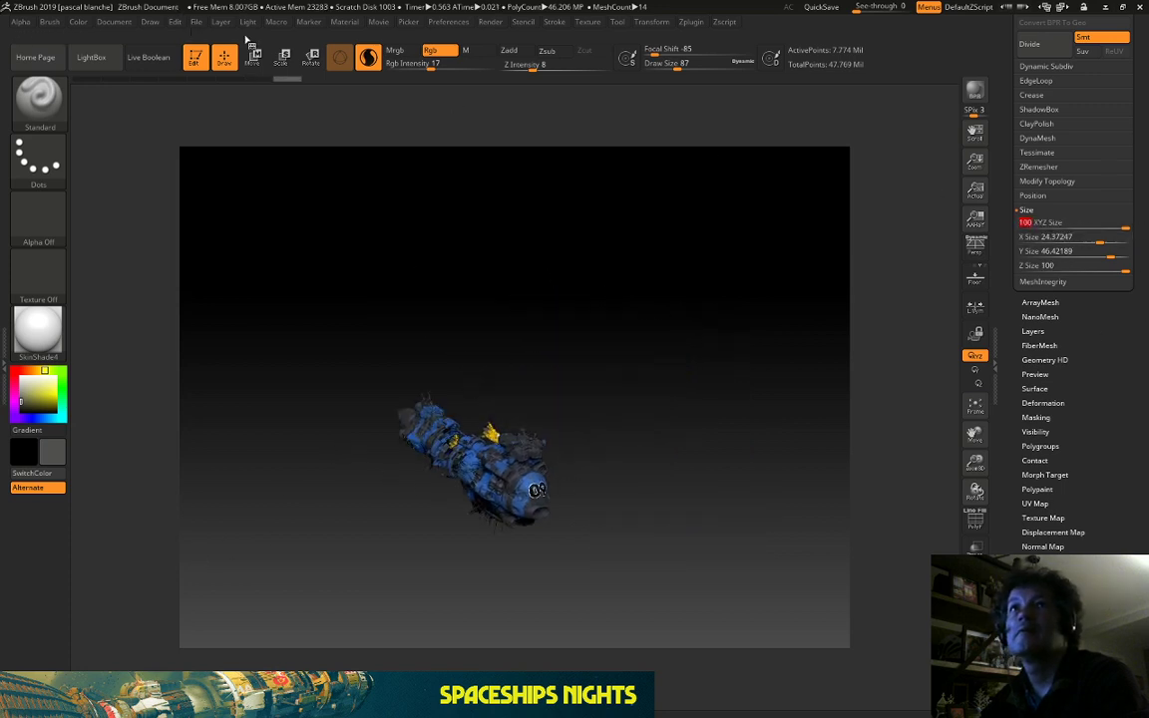
Scale the whale2 subtool up uniformly with the gizmo to an X Size of about 71 and check it from several angles.
left_click(281, 56)
left_click_drag(464, 449, 503, 375)
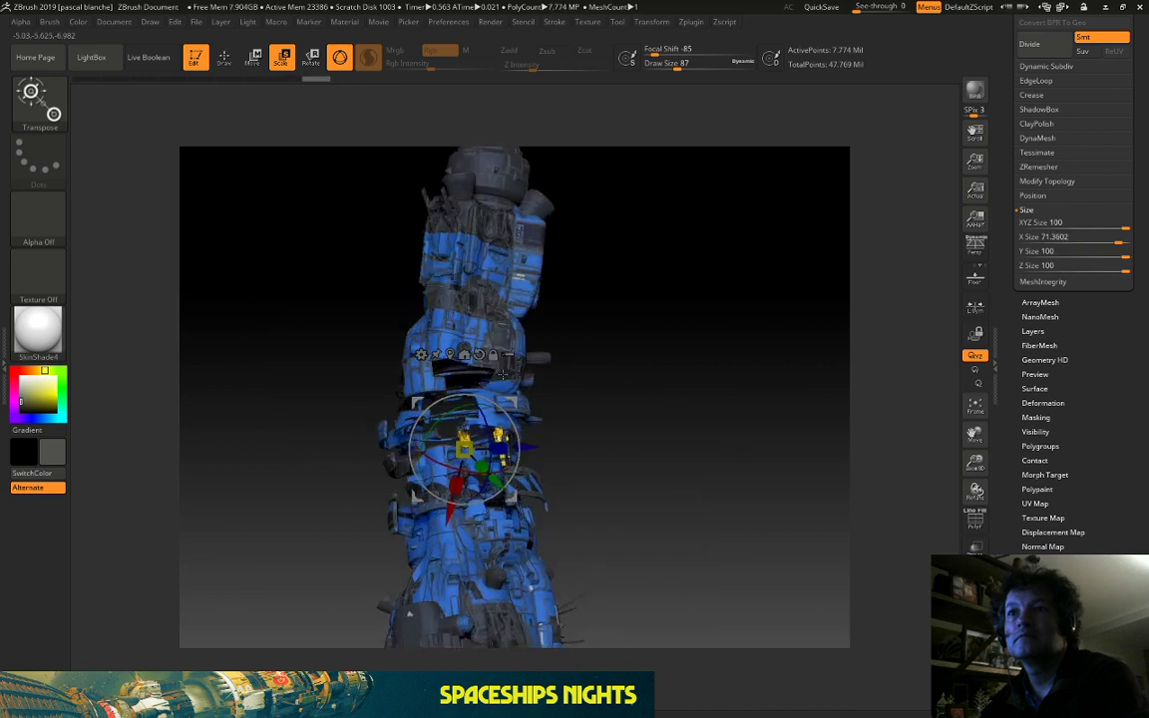
left_click_drag(464, 449, 774, 262)
left_click_drag(441, 259, 439, 195)
left_click_drag(264, 338, 444, 417, "alt")
left_click_drag(458, 370, 477, 255)
left_click_drag(554, 374, 519, 225)
left_click_drag(409, 219, 431, 302, "alt")
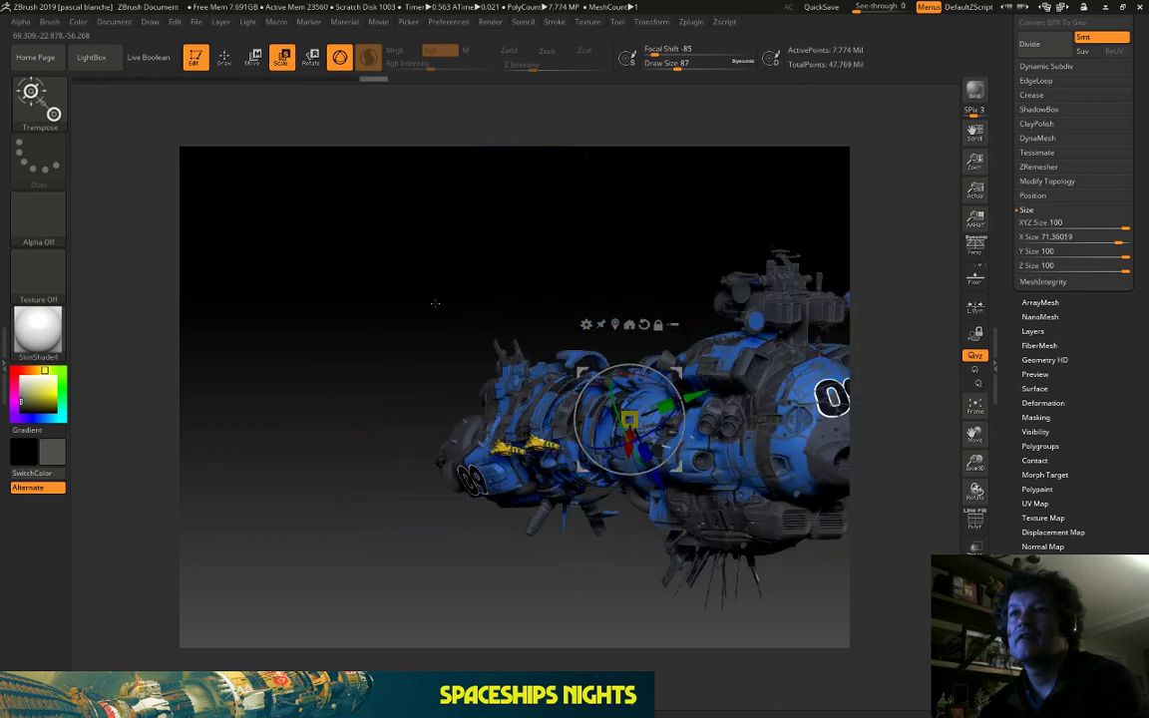
Save the assembled ship scene as a new tool file named finalship_scene.ZTL in the Hunter folder.
left_click_drag(398, 390, 415, 466)
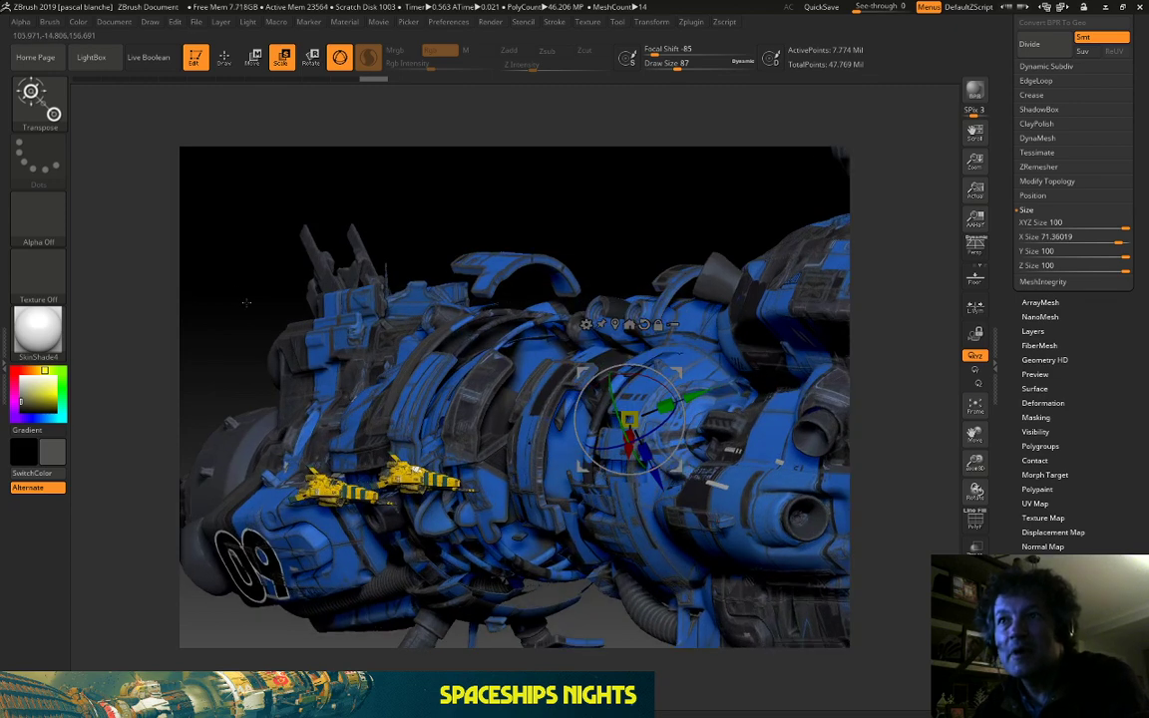
left_click_drag(198, 261, 483, 339)
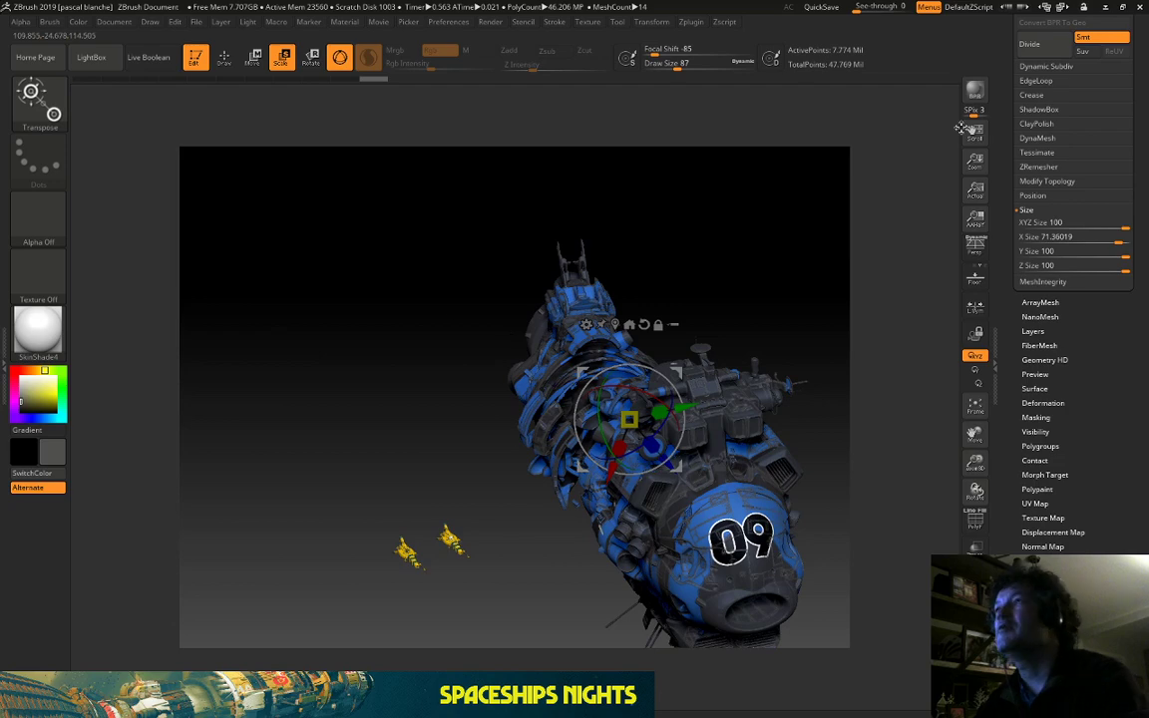
left_click_drag(1009, 70, 1019, 235)
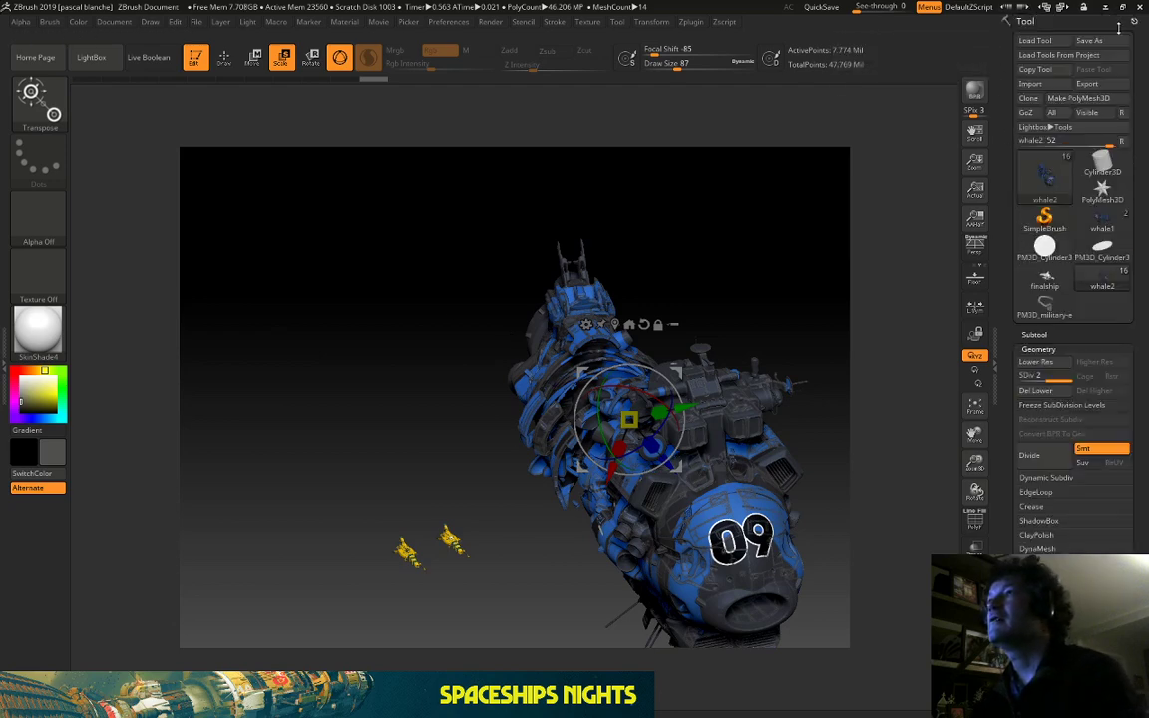
left_click(1090, 40)
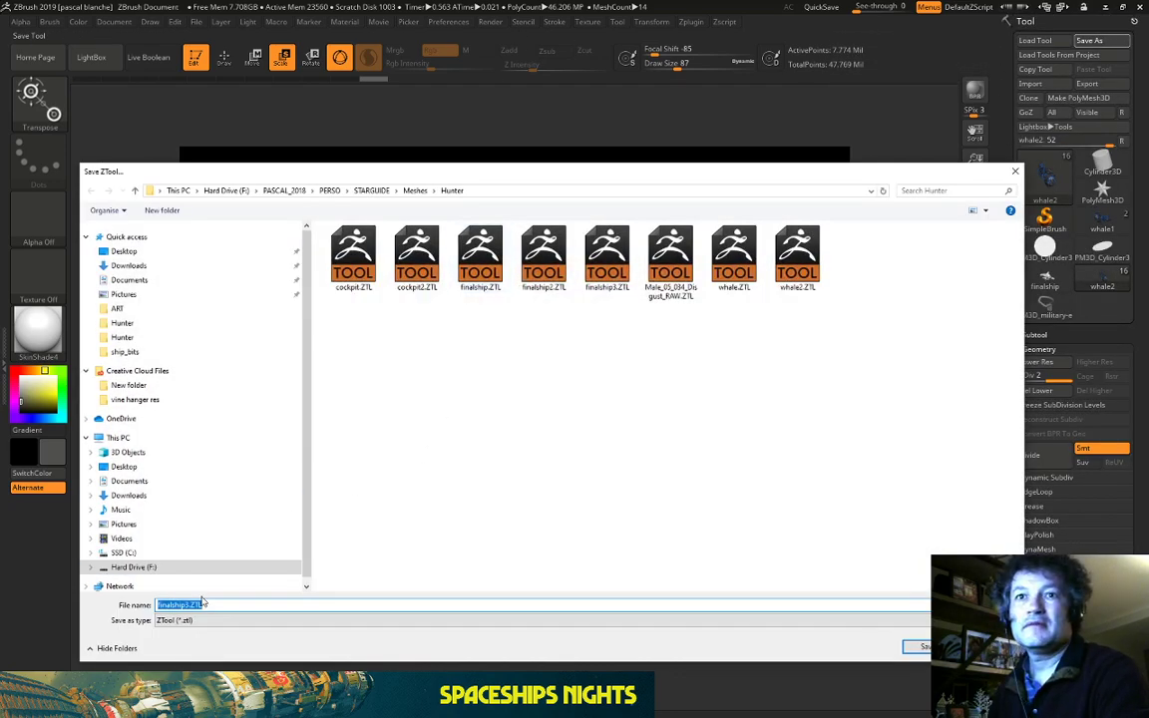
left_click(187, 604)
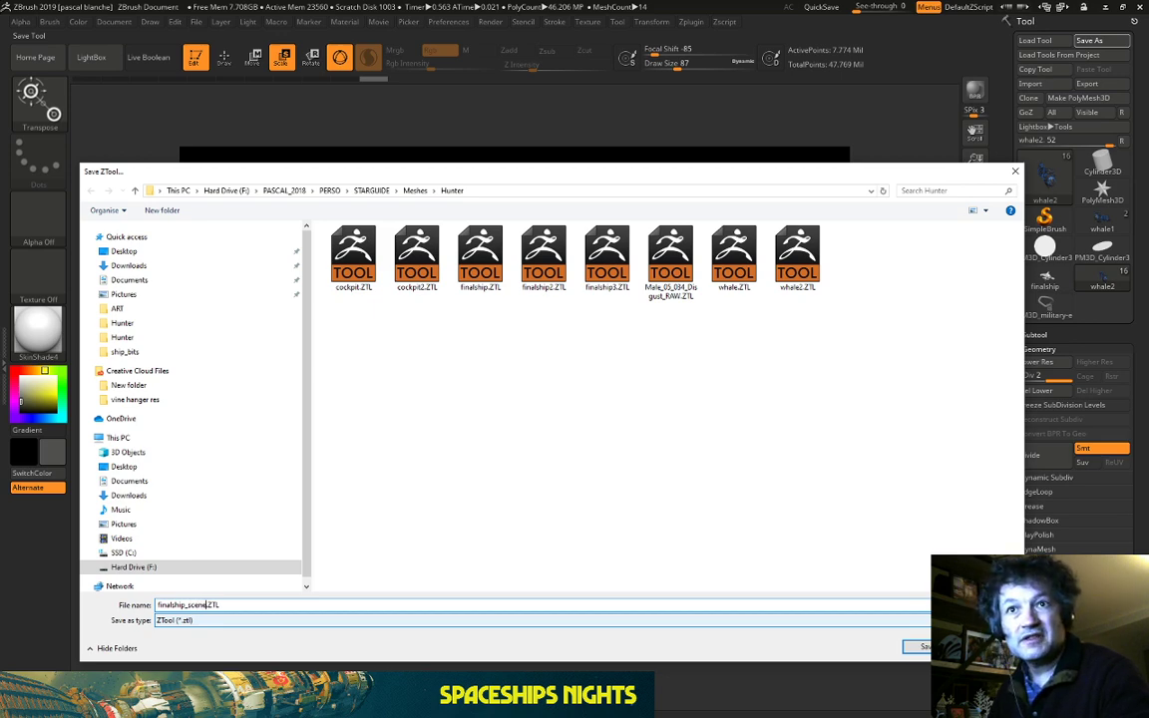
key("Return")
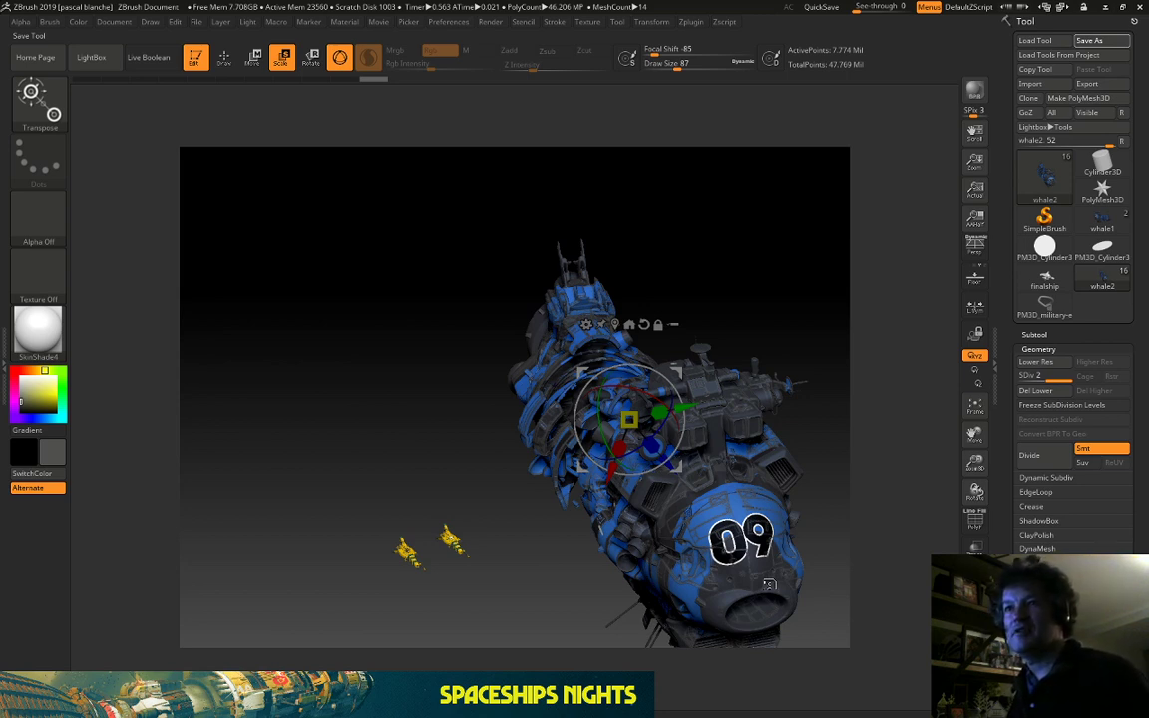
Open the External Renderer settings to reach the KeyShot render option.
left_click(480, 21)
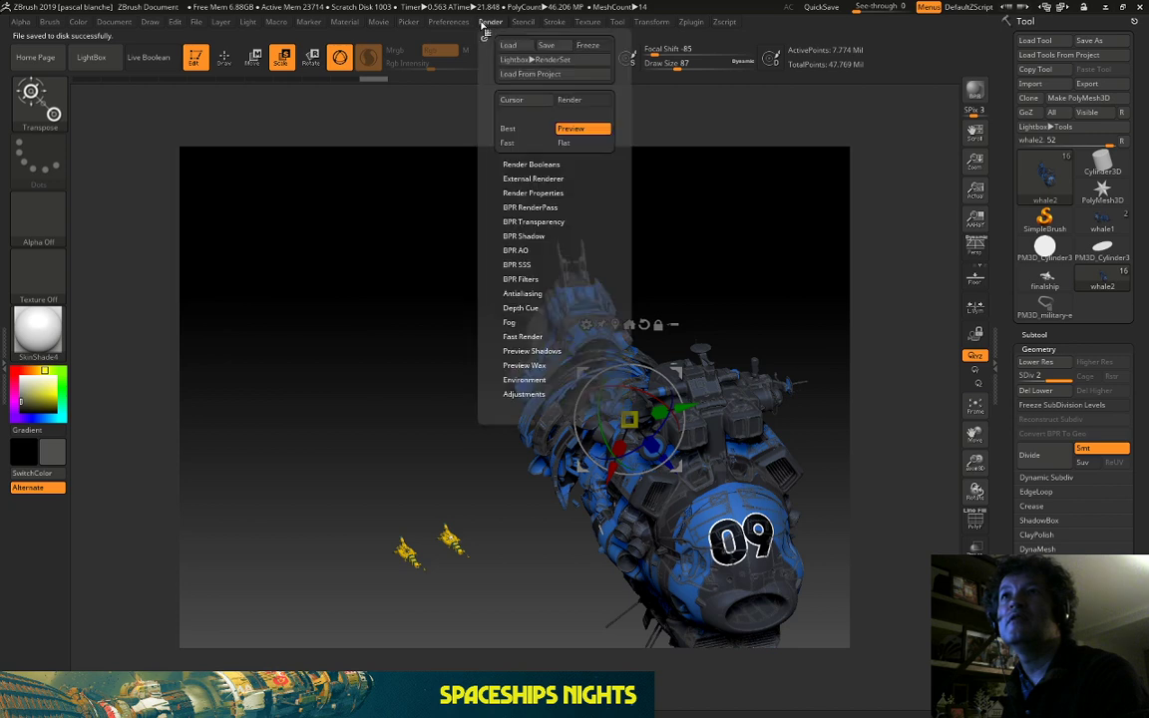
left_click(529, 179)
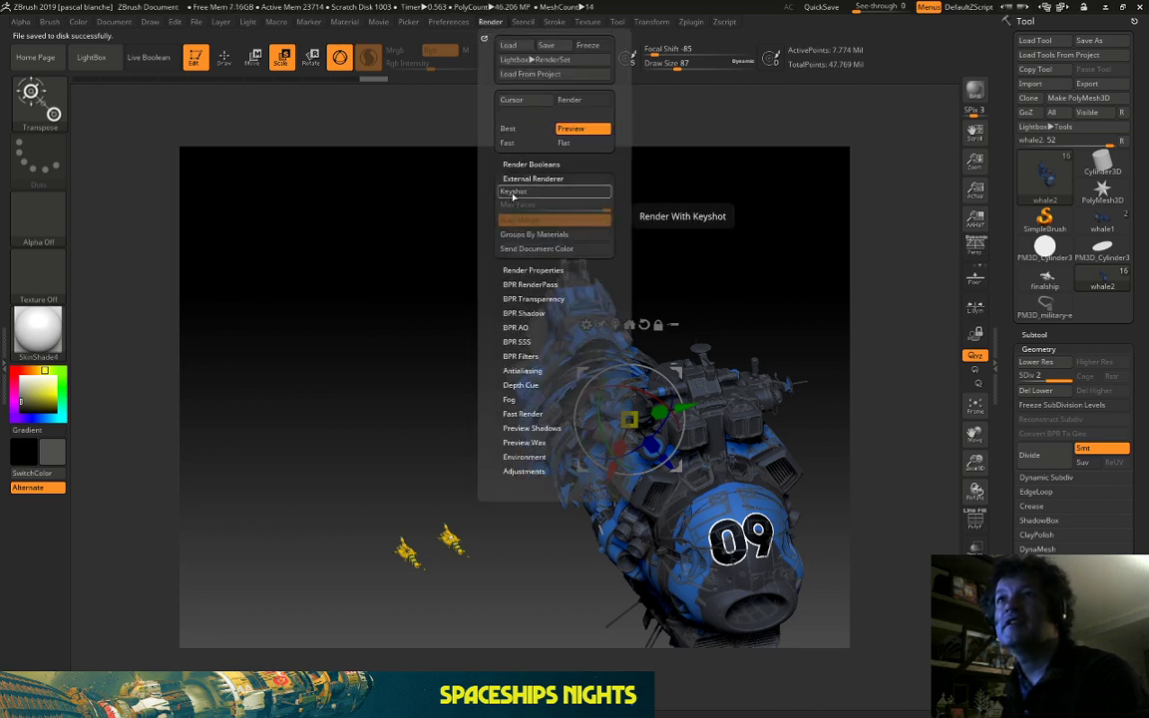